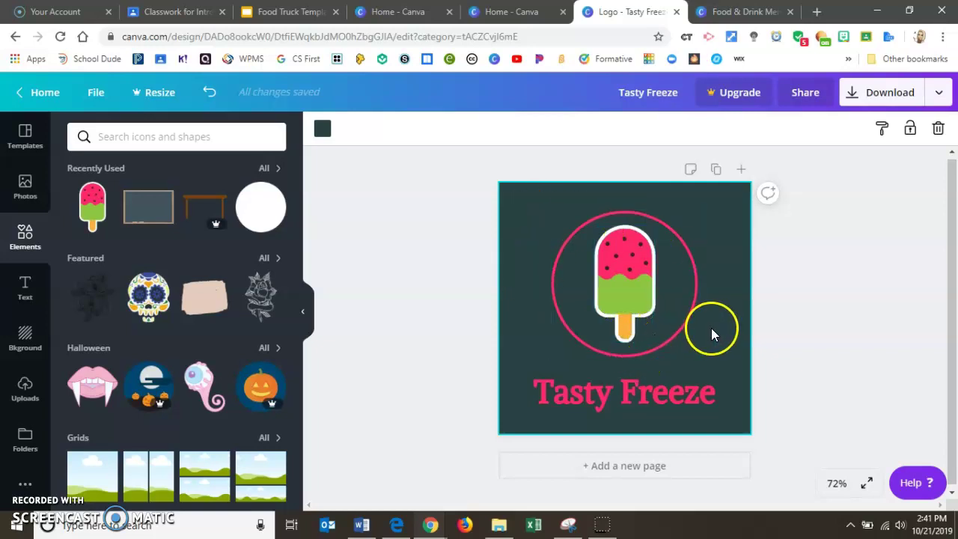
- Replace the menu's Melt Pops headline with 'Tasty Freeze' and widen it to fit one line
left_click(729, 17)
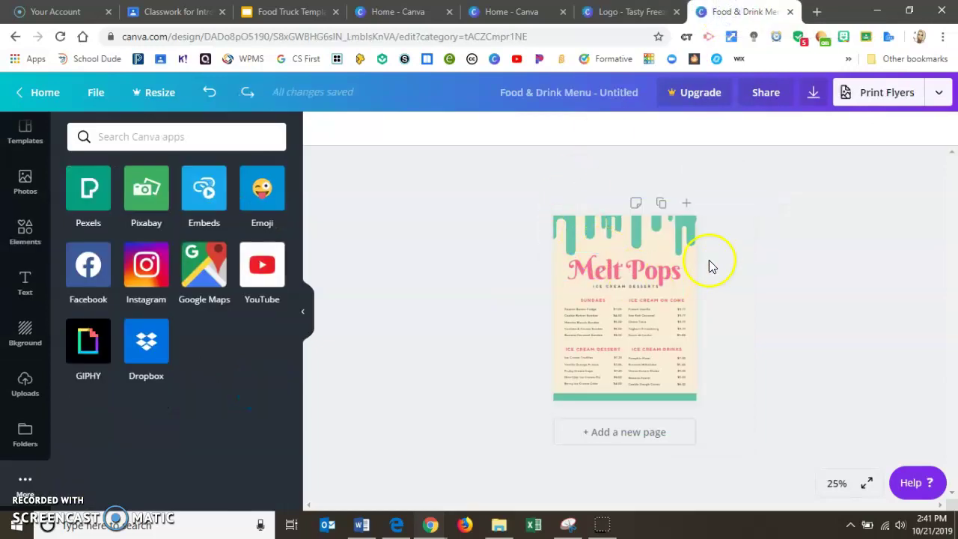
left_click(598, 273)
left_click(598, 273)
type("Tasty Freeze")
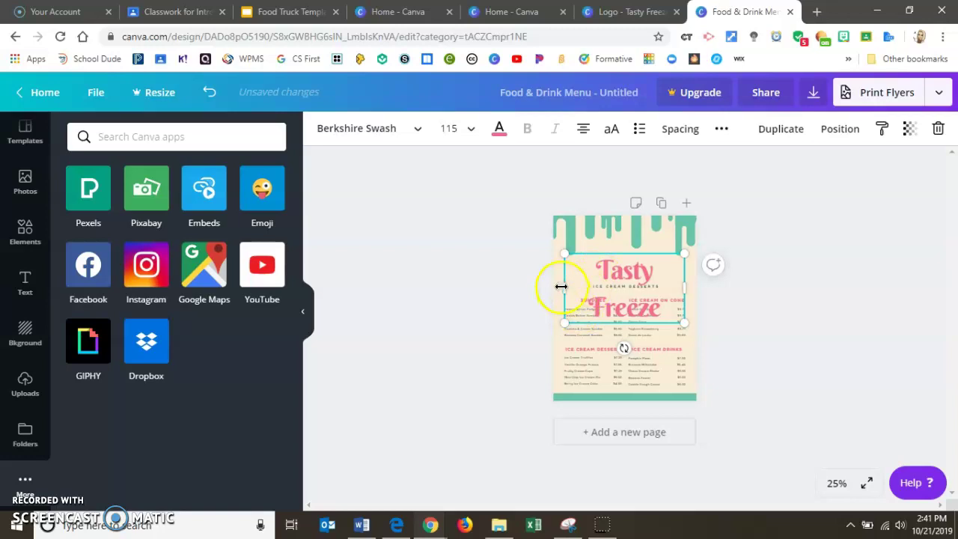
left_click_drag(559, 286, 554, 284)
left_click_drag(684, 285, 696, 285)
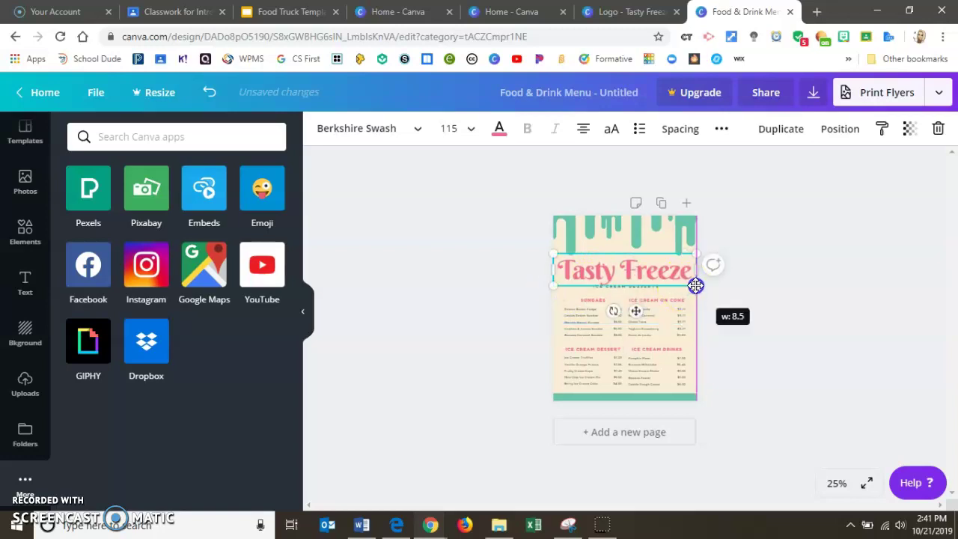
left_click(609, 11)
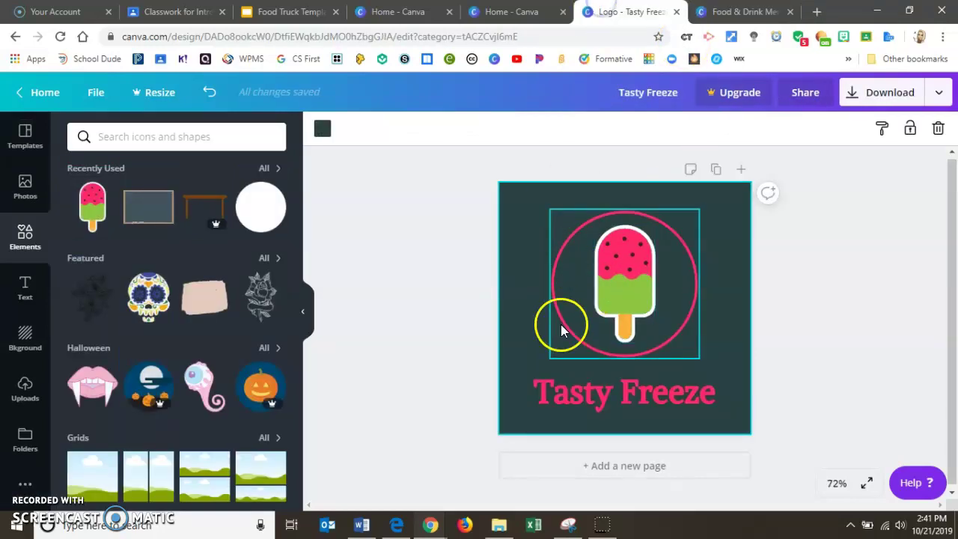
left_click(744, 12)
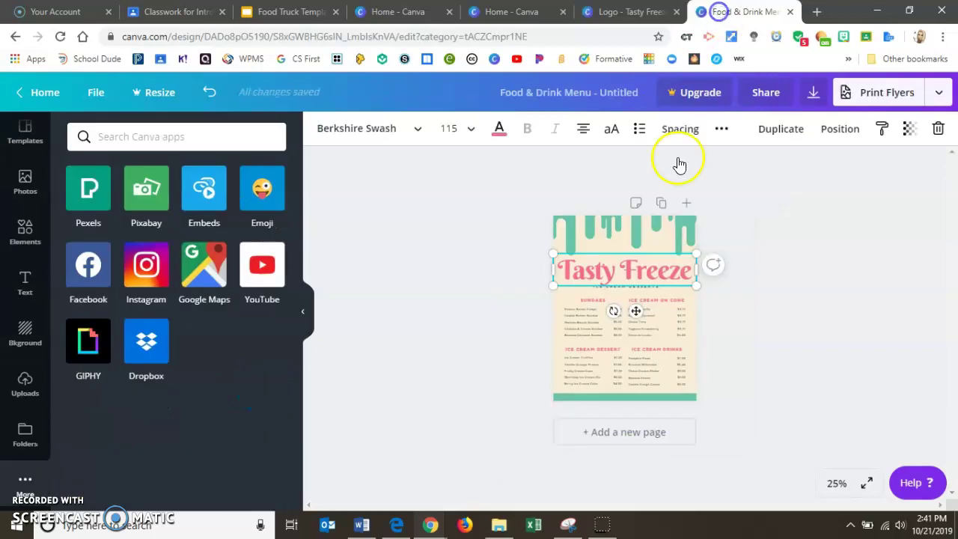
- Copy the pink hex code #ff276a from the logo's Tasty Freeze title colour
left_click(629, 11)
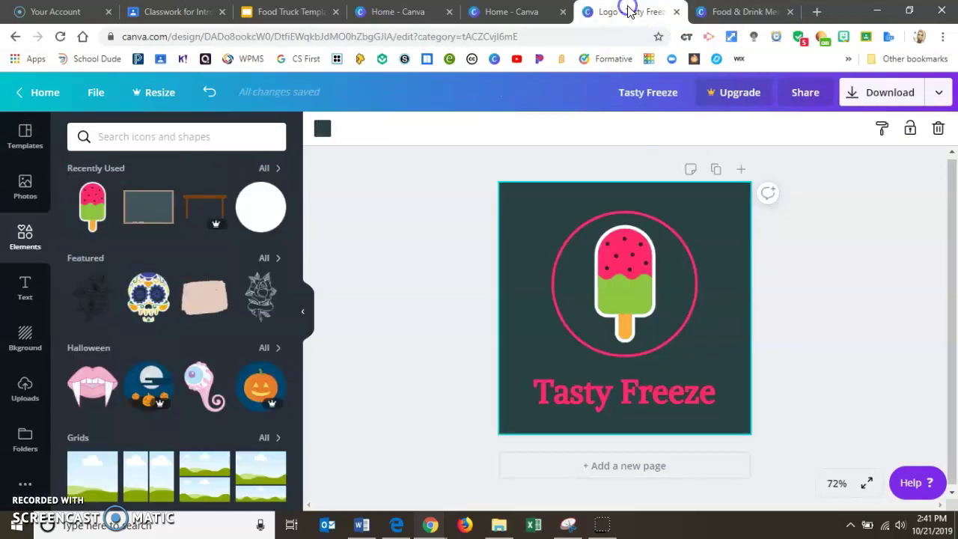
left_click(584, 390)
left_click(583, 391)
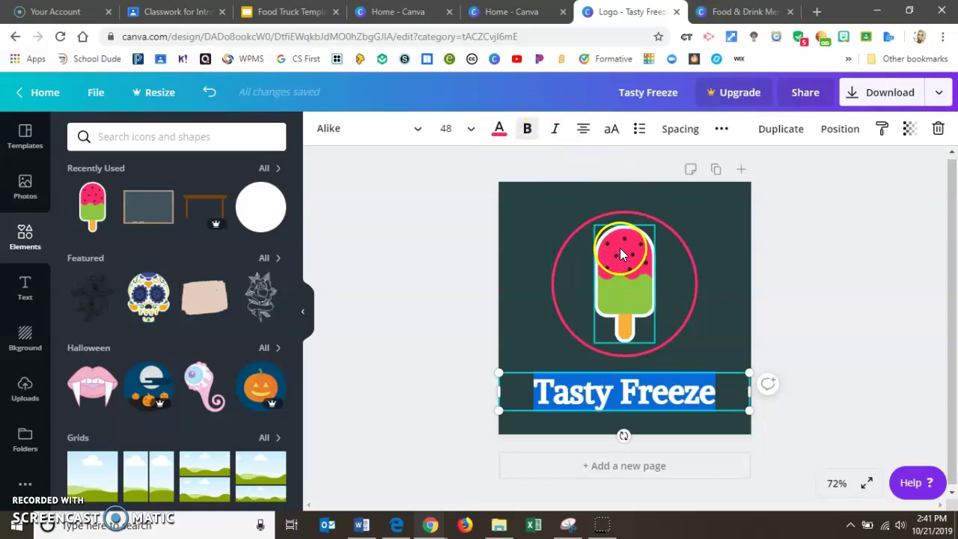
left_click(500, 134)
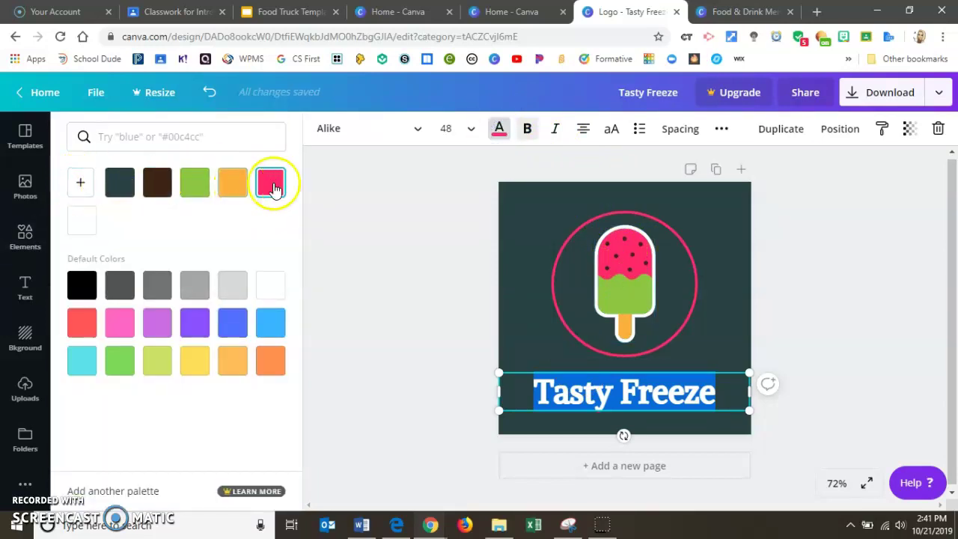
left_click(81, 184)
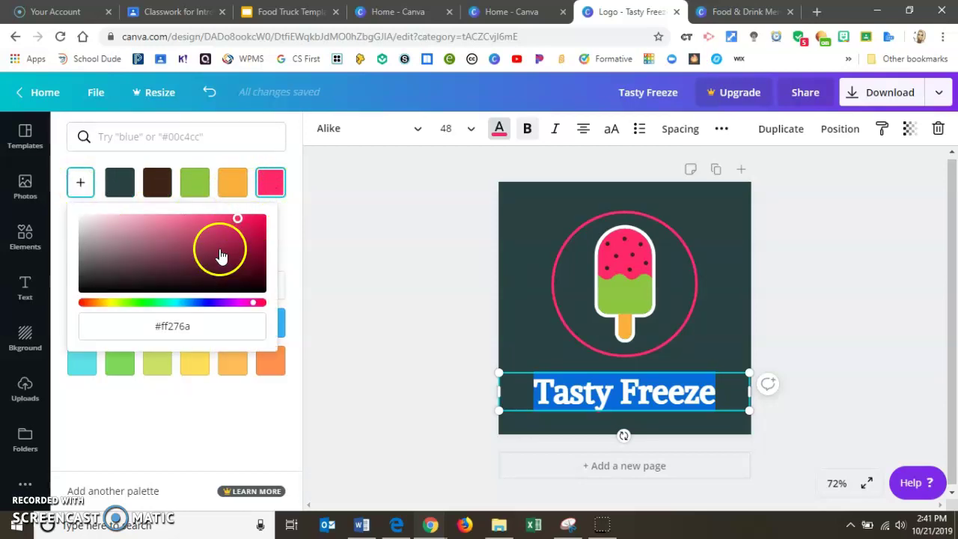
left_click(151, 326)
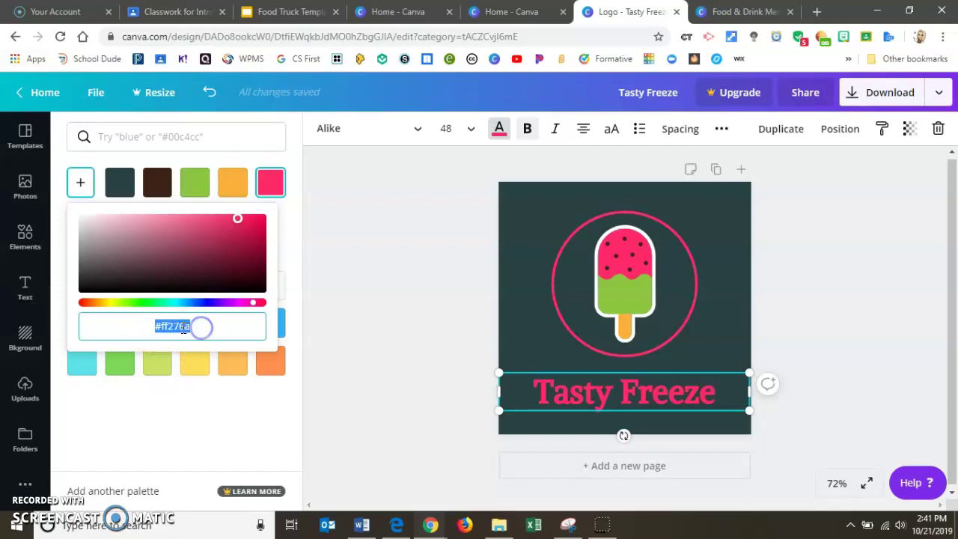
right_click(183, 327)
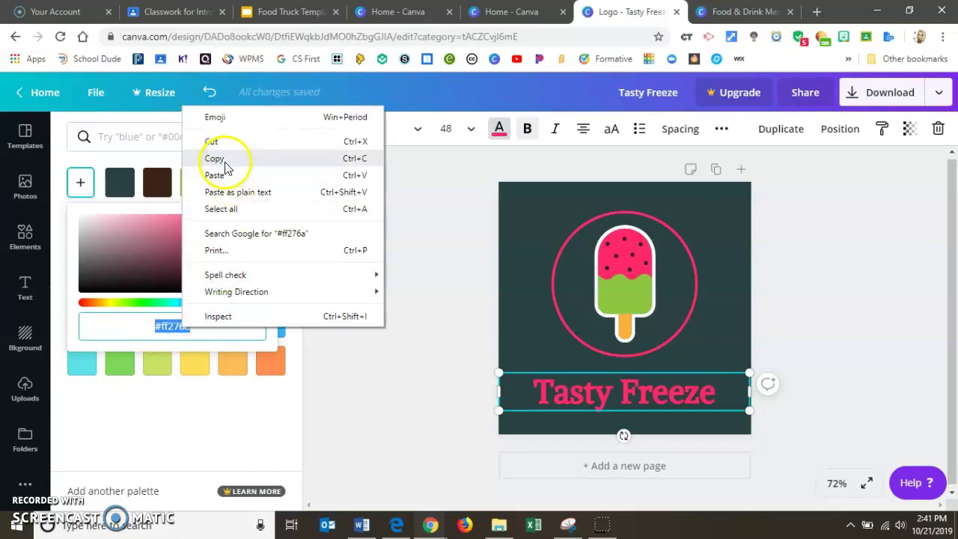
left_click(225, 161)
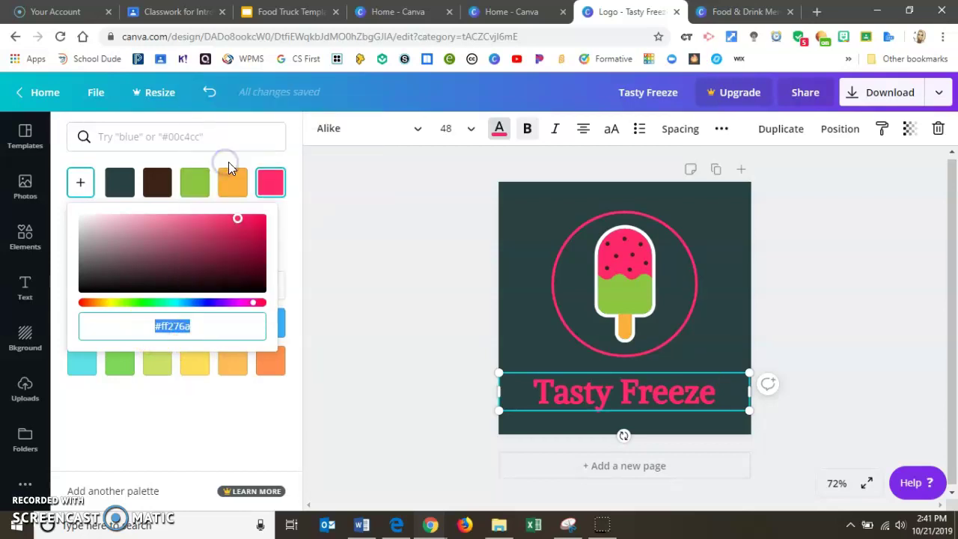
- Apply the pasted #ff276a pink to the menu's Tasty Freeze headline
left_click(731, 13)
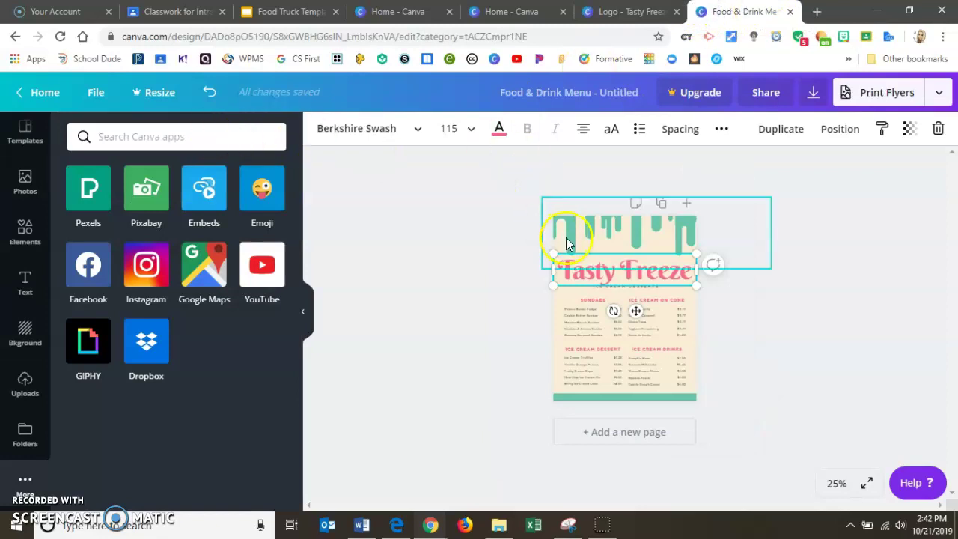
double_click(588, 272)
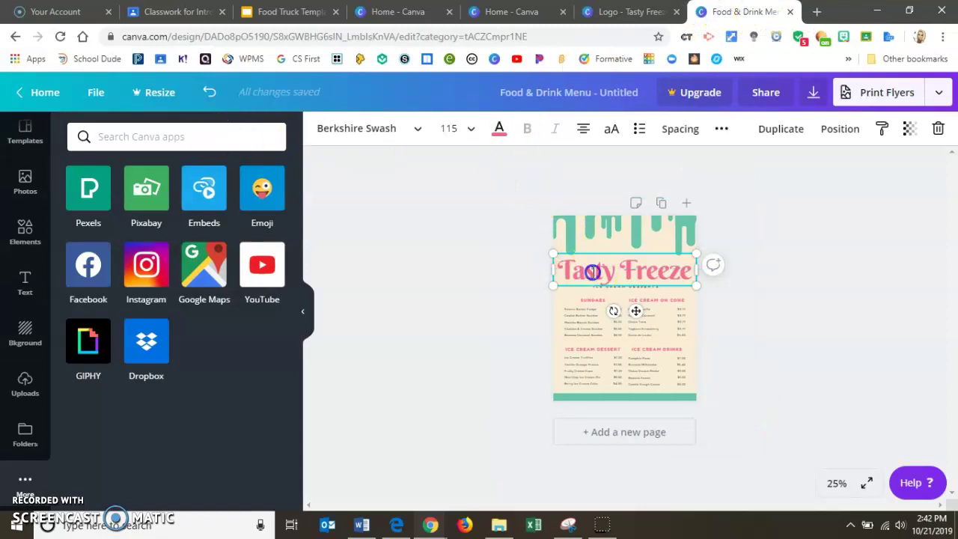
left_click(500, 129)
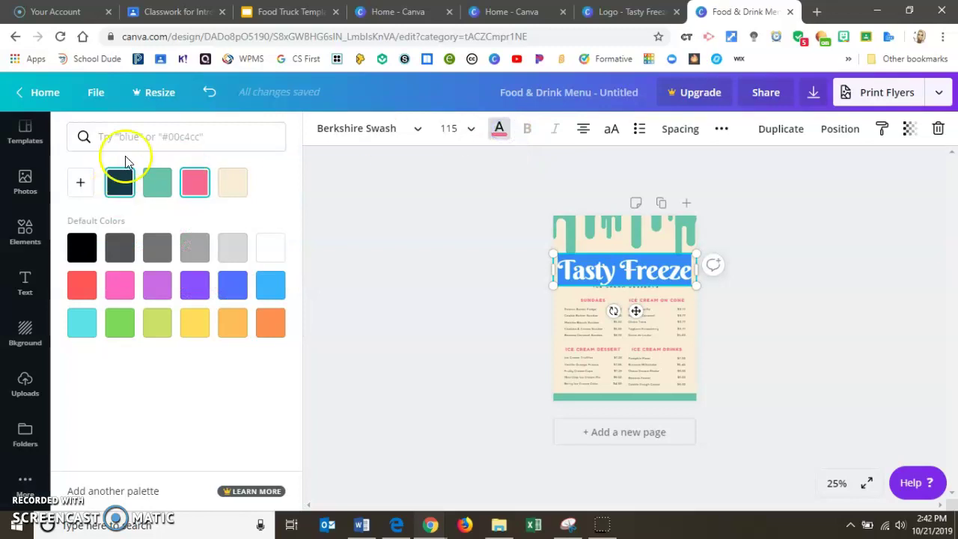
left_click(113, 138)
right_click(117, 139)
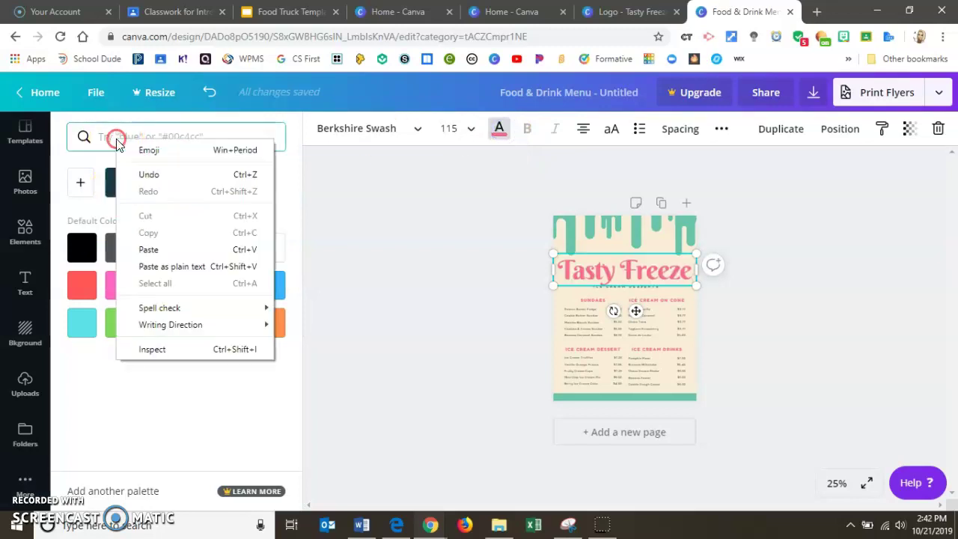
left_click(149, 248)
left_click(81, 201)
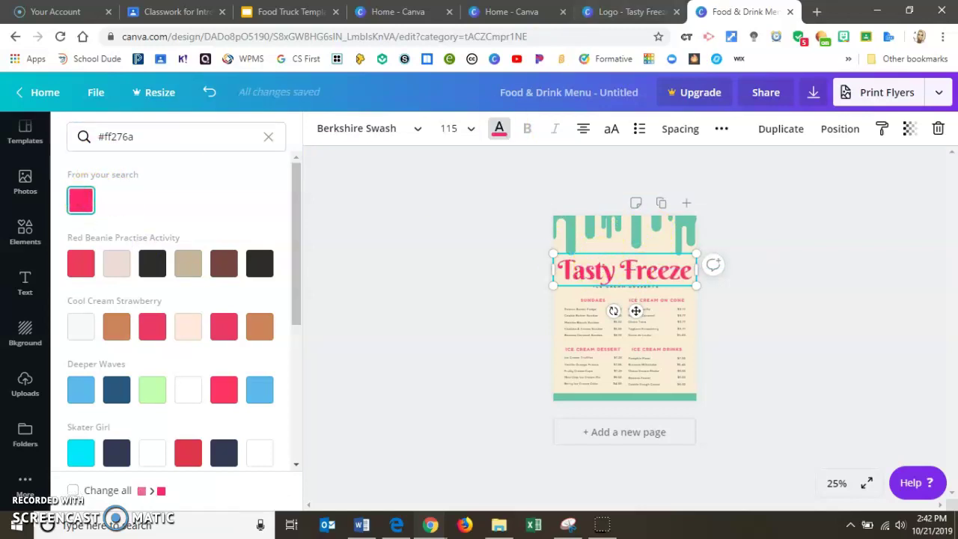
- Copy the green hex code #8cc63f from the logo's popsicle graphic
left_click(642, 15)
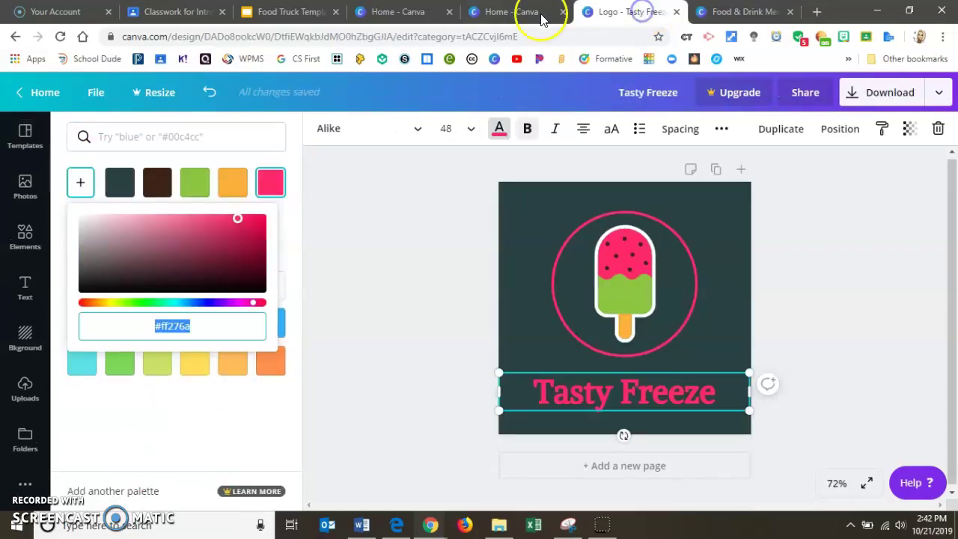
left_click(629, 297)
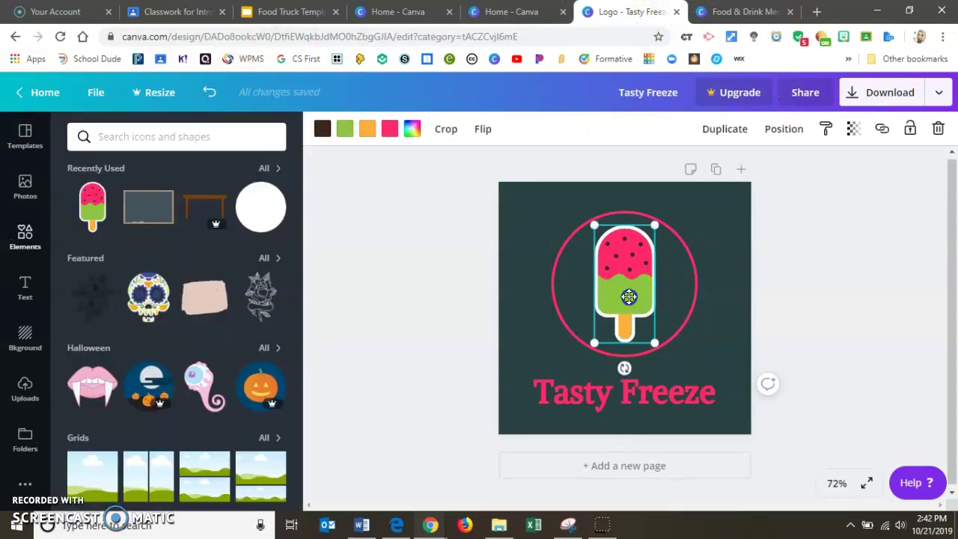
left_click(345, 130)
left_click(193, 184)
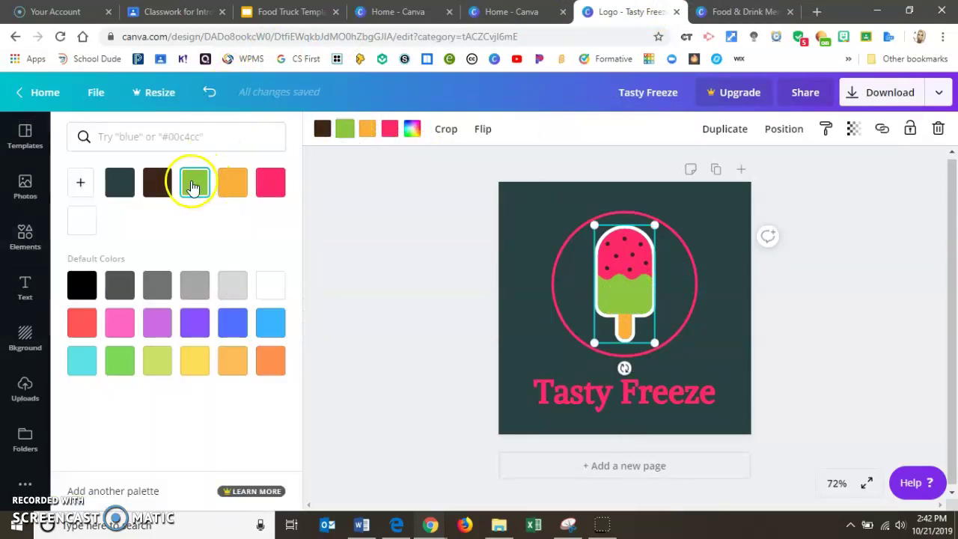
left_click(80, 183)
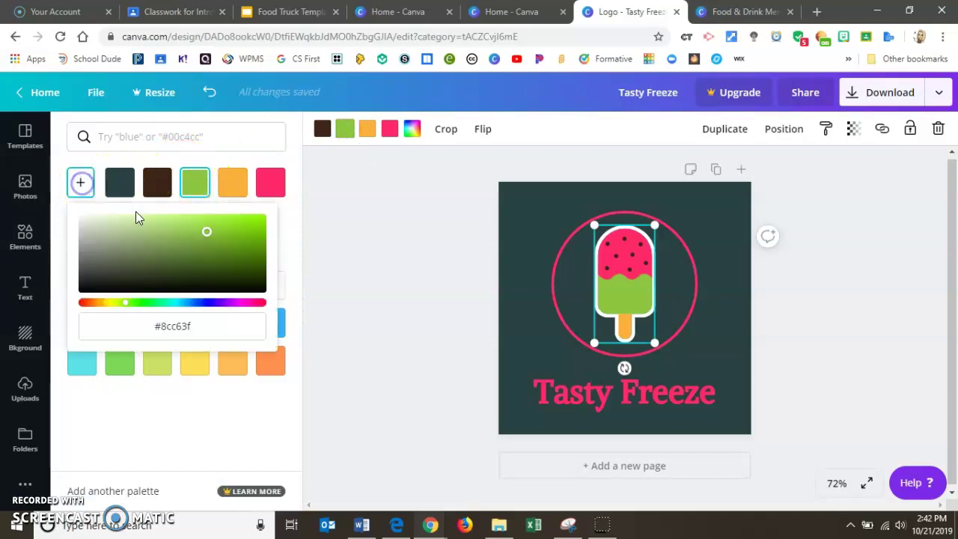
left_click_drag(145, 325, 192, 327)
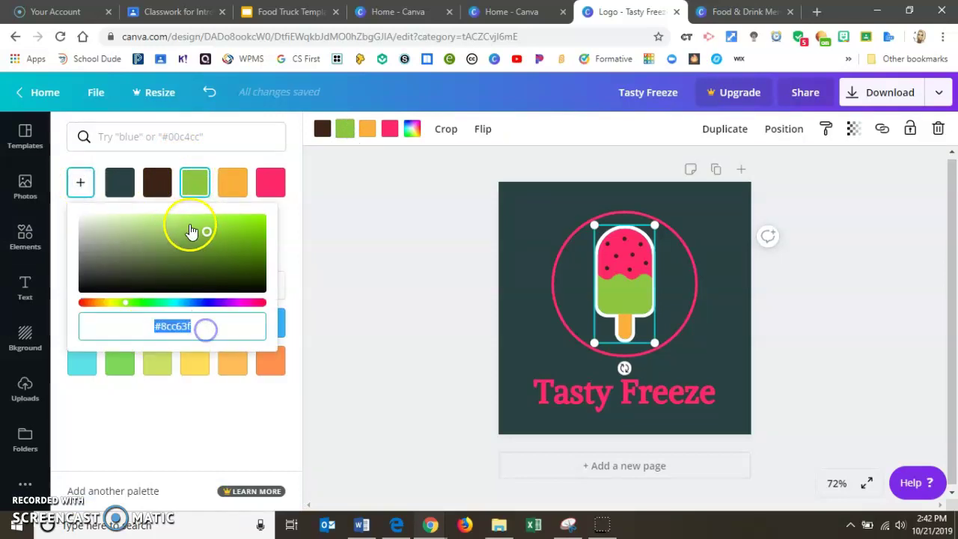
right_click(172, 329)
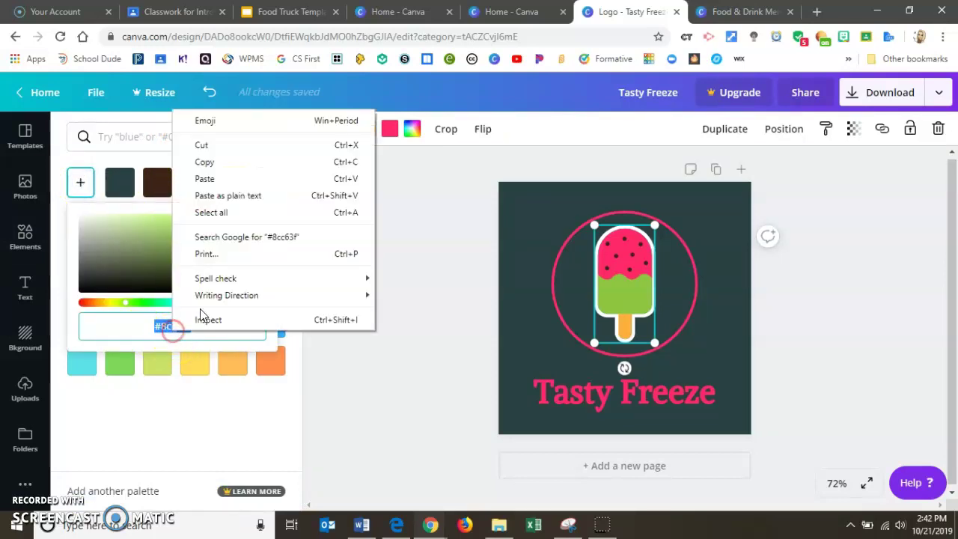
left_click(207, 161)
- Recolour the menu's top drips with the pasted #8cc63f green and select the bottom bar
left_click(748, 11)
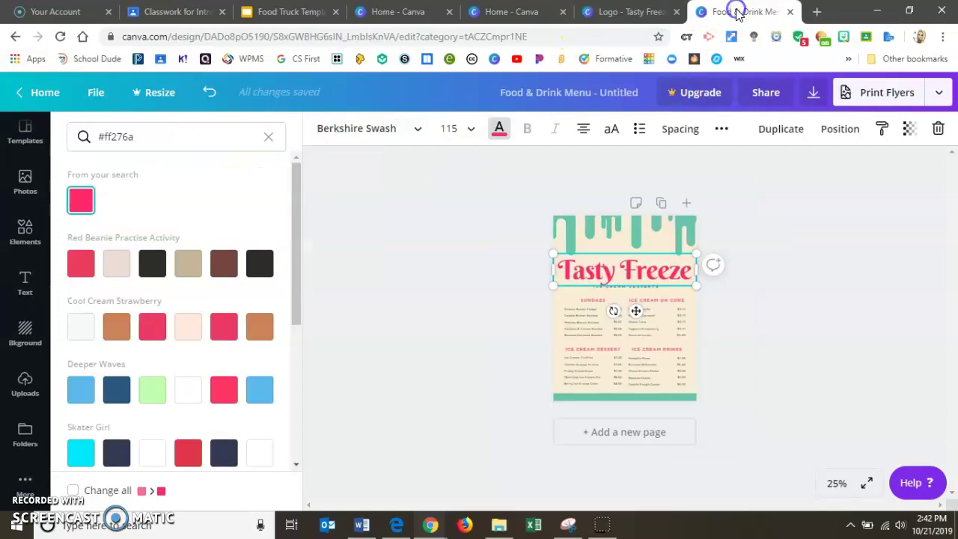
left_click(578, 229)
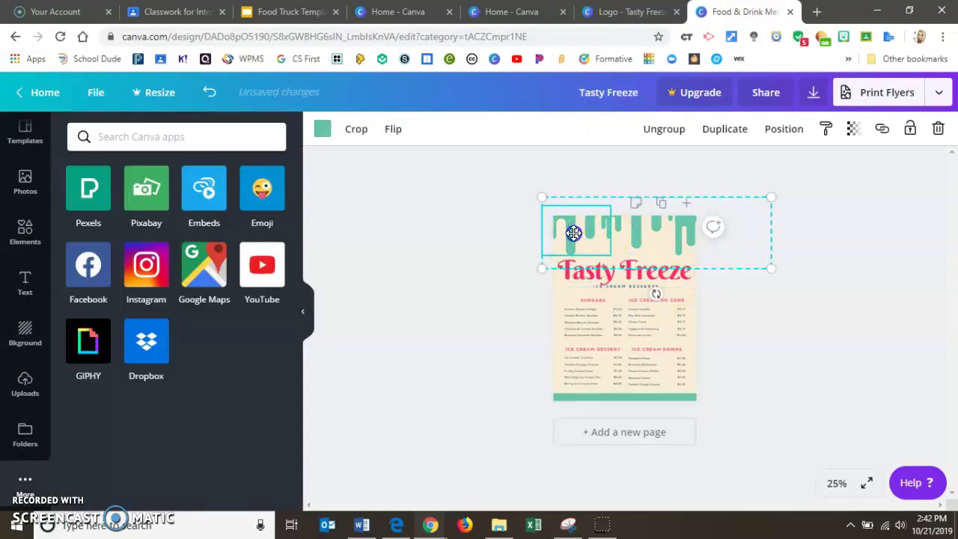
left_click(322, 130)
right_click(211, 134)
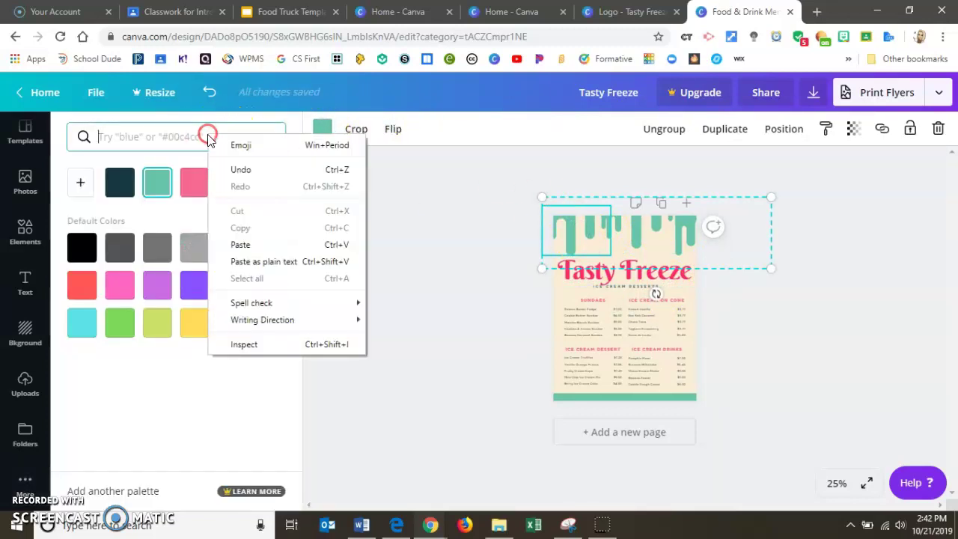
left_click(248, 241)
left_click(83, 202)
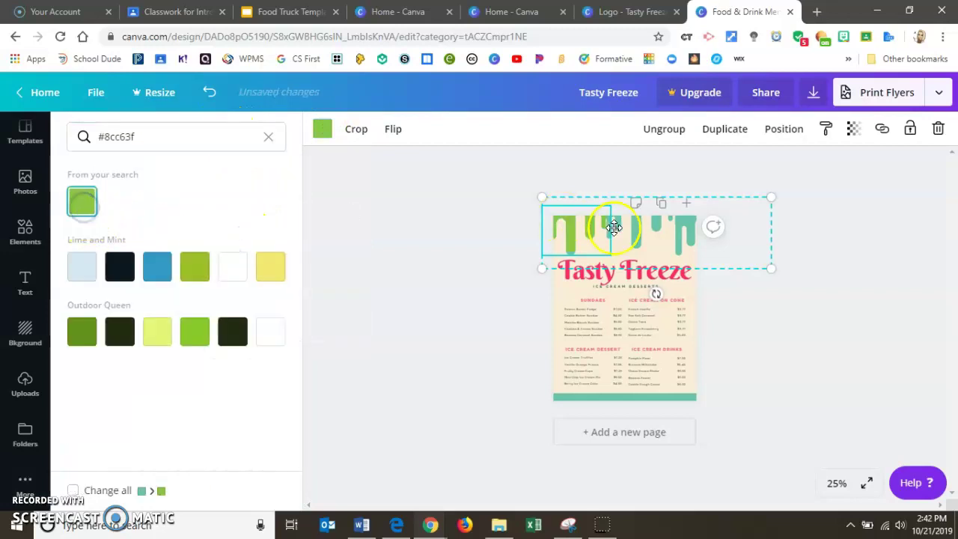
left_click(82, 201)
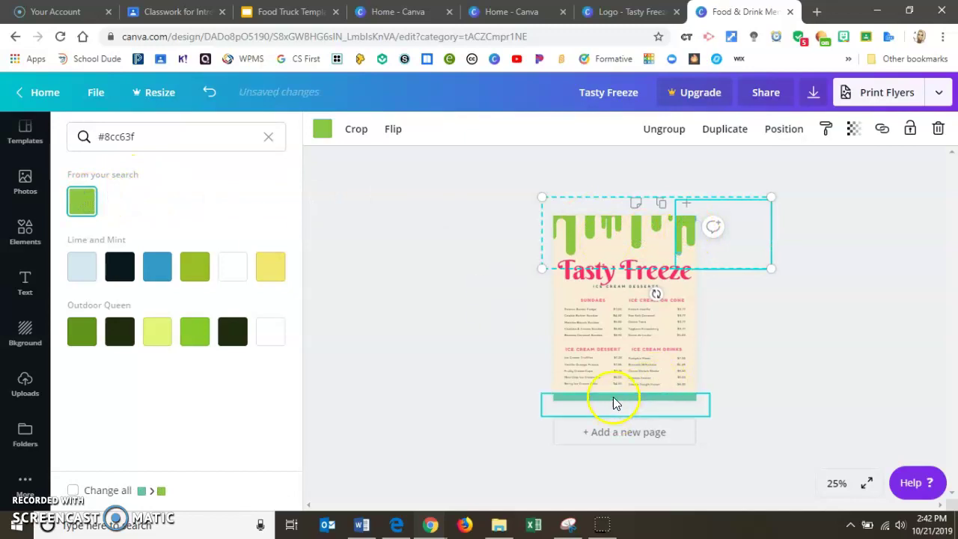
left_click(616, 400)
- Turn the bottom bar green and make the Sundaes and Ice Cream on Cone headings hot pink
left_click(81, 202)
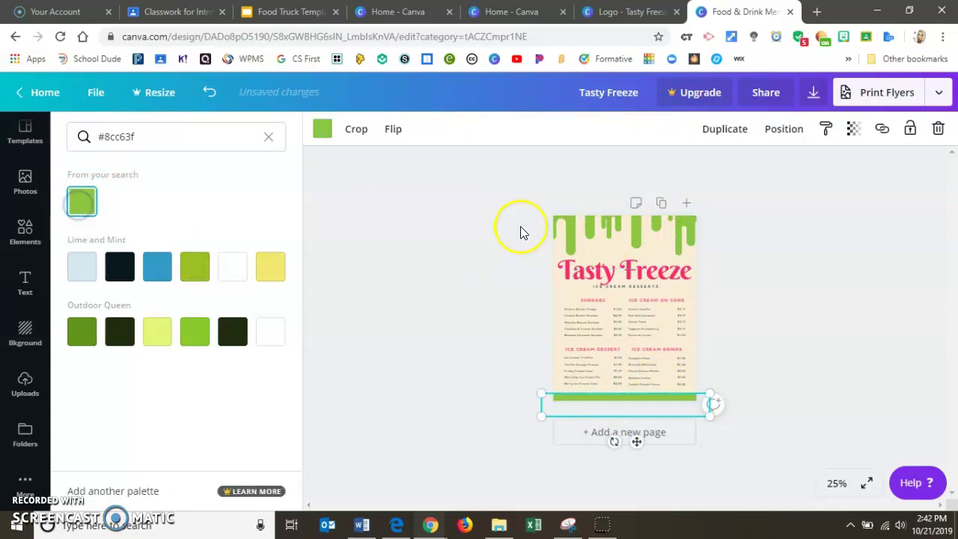
left_click(595, 301)
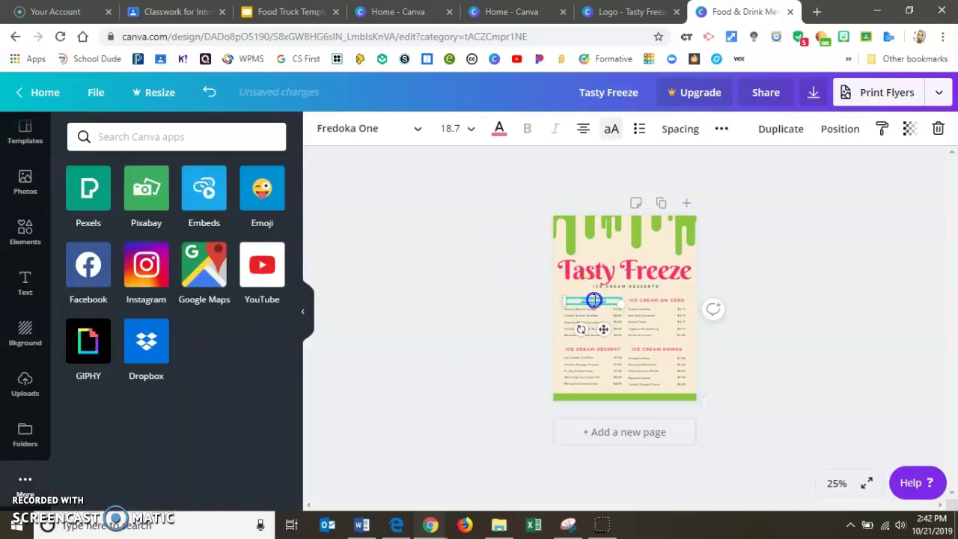
left_click(500, 128)
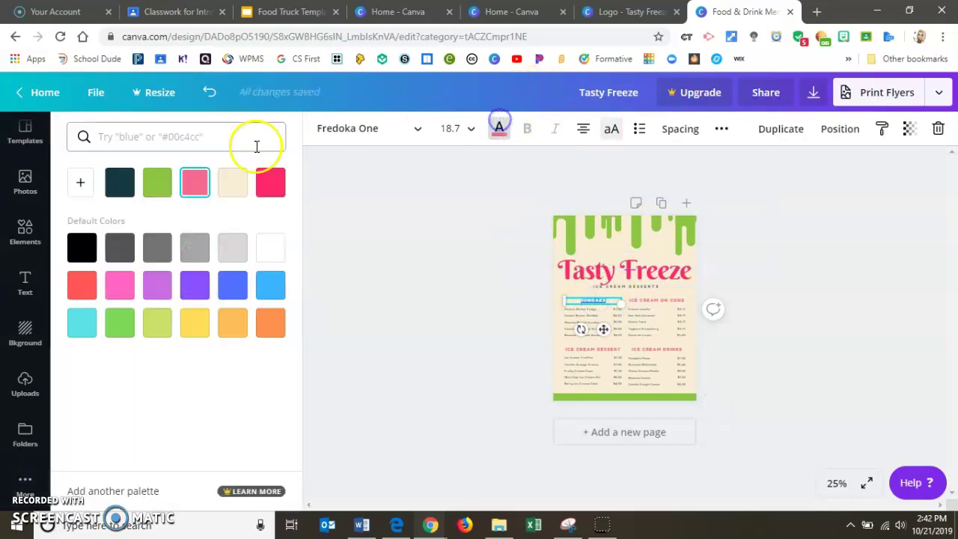
left_click(283, 193)
left_click(661, 300)
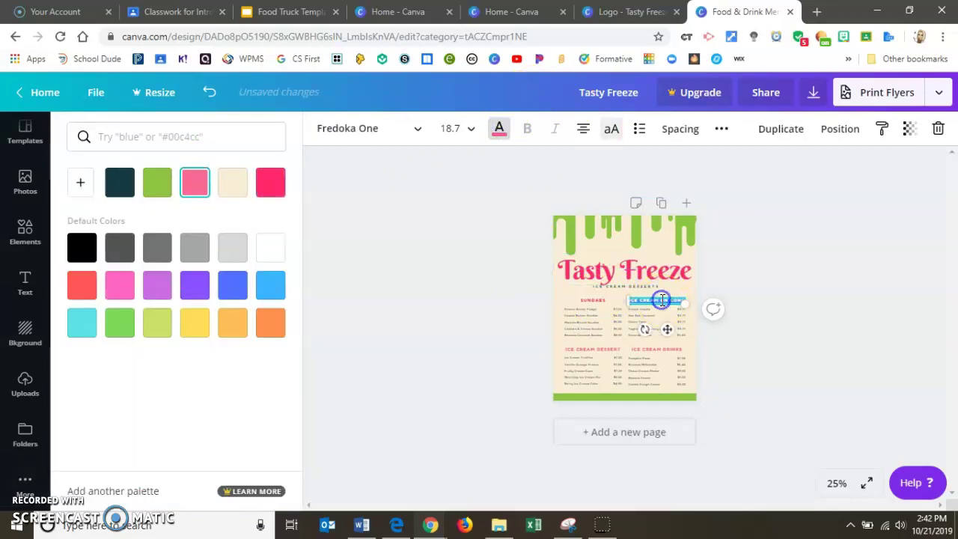
left_click(273, 186)
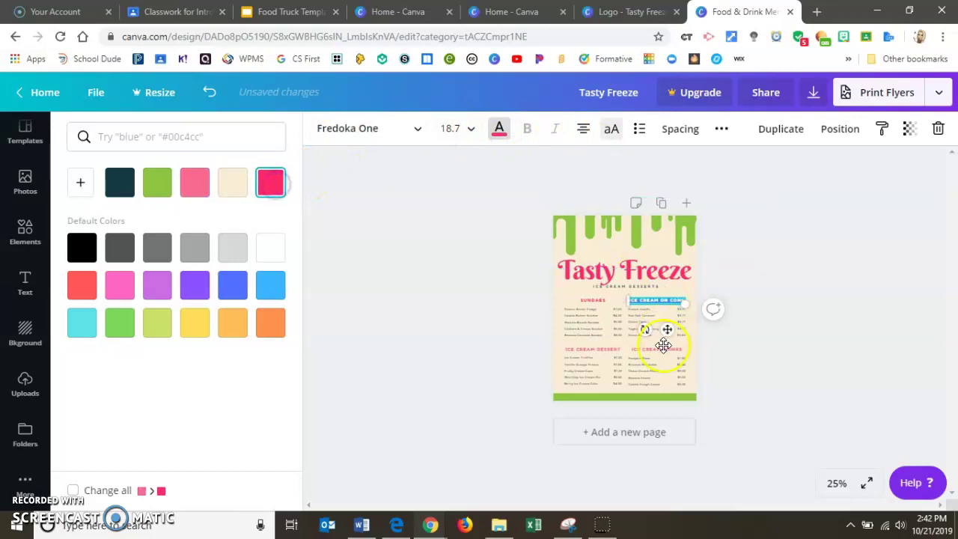
left_click(756, 279)
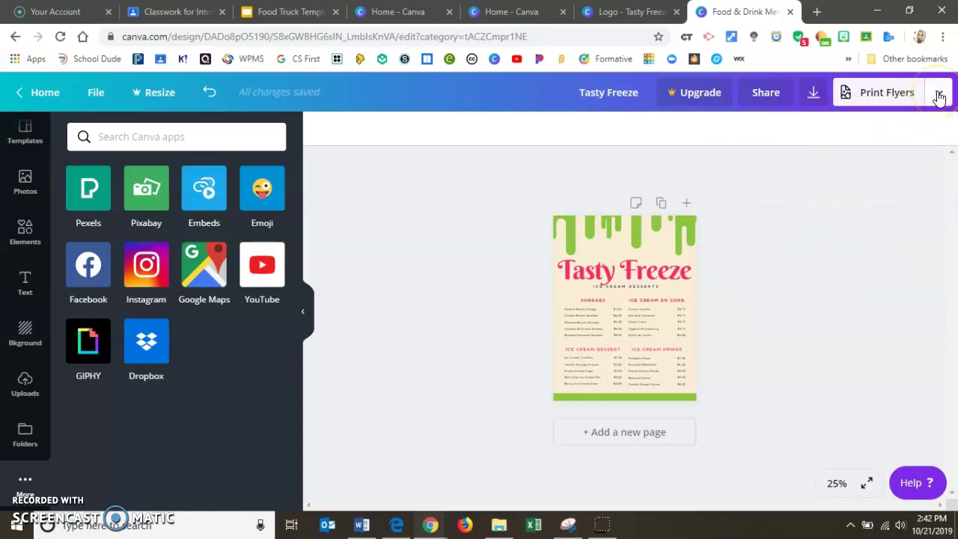
- Download the menu with file type PNG and dismiss the print promotion
left_click(813, 92)
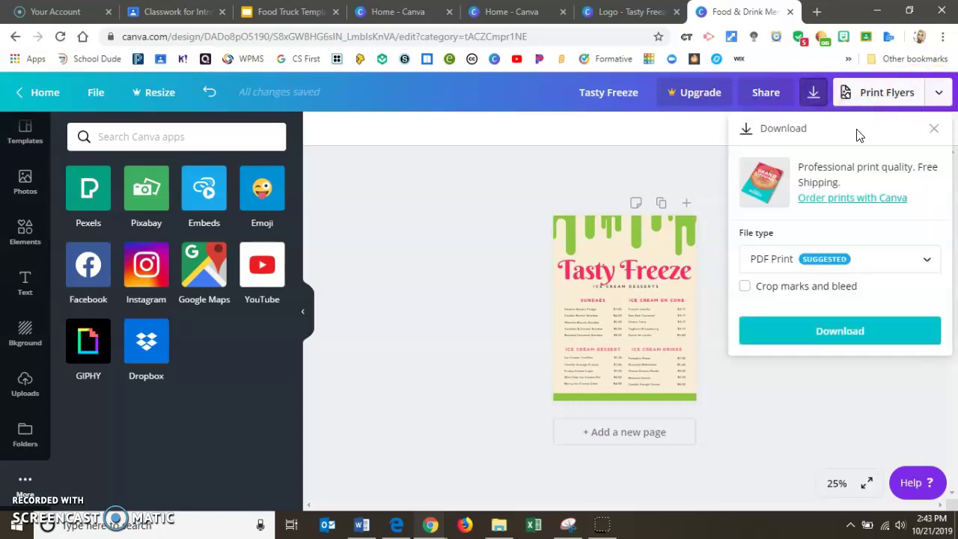
left_click(806, 259)
left_click(922, 258)
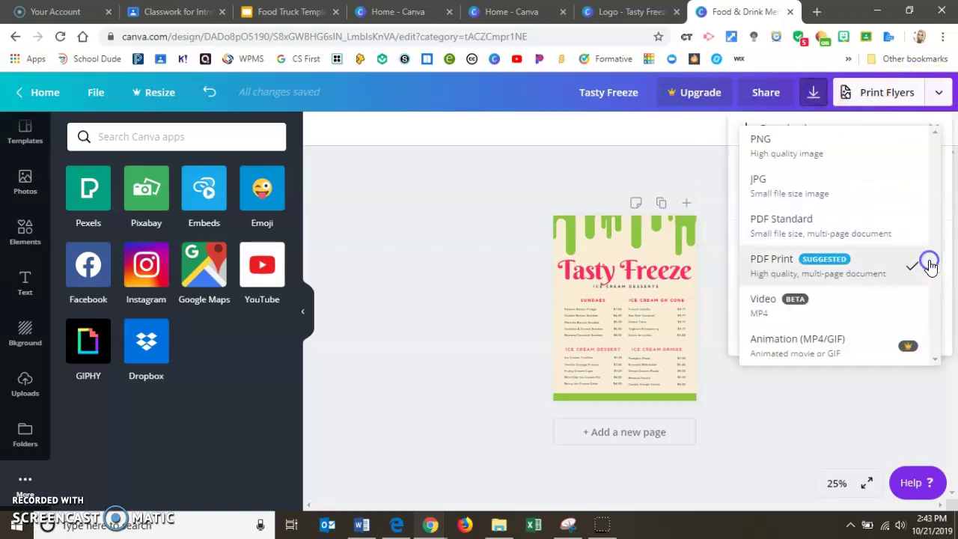
left_click(846, 146)
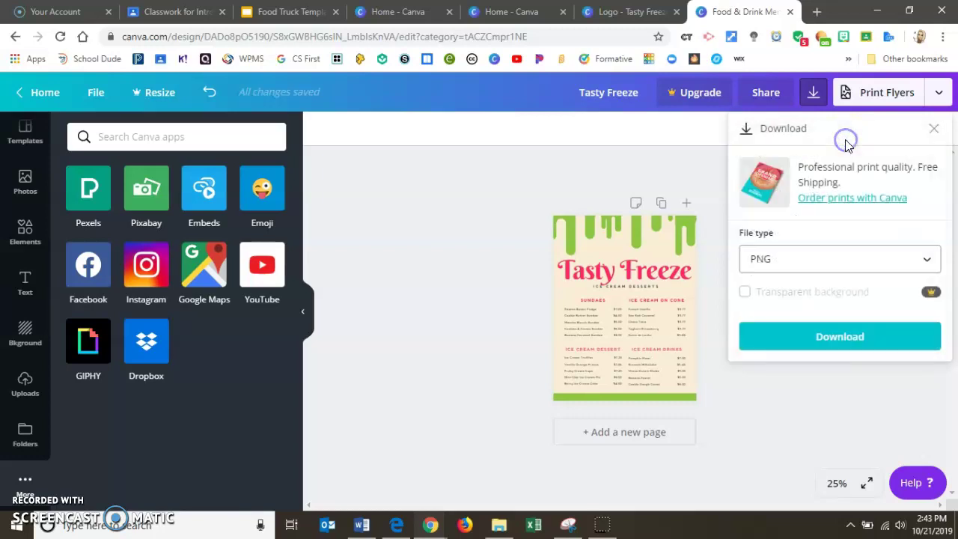
left_click(830, 337)
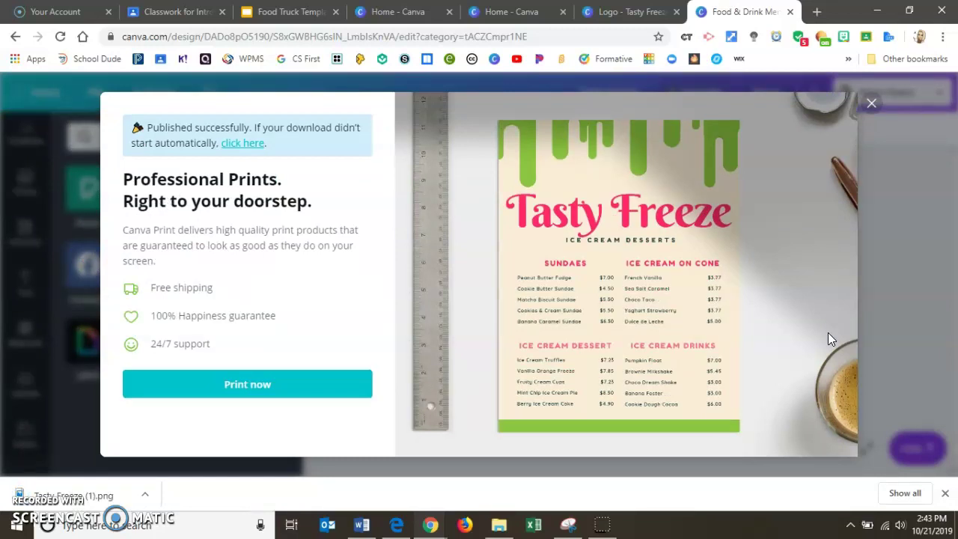
left_click(873, 105)
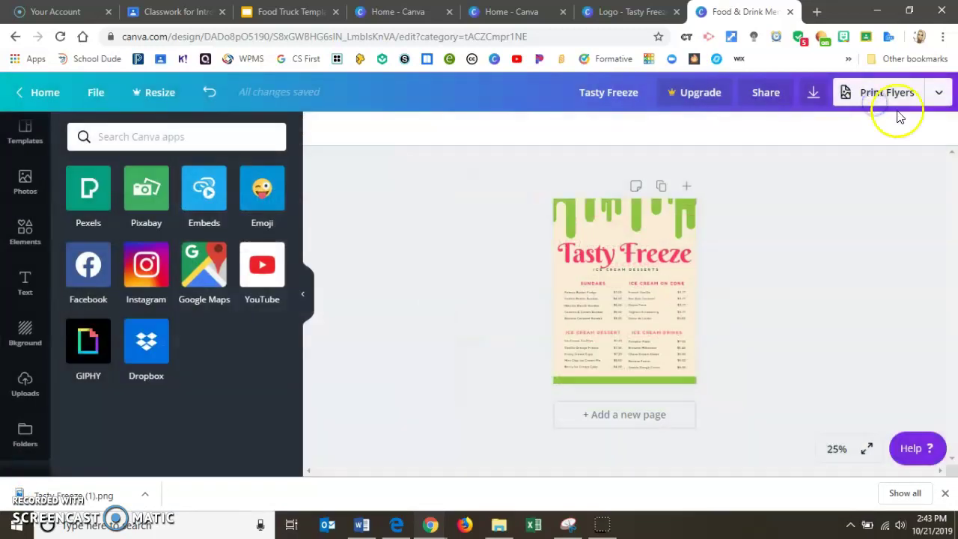
- Go to the Canva home page and scroll Your designs to find the food truck design
left_click(492, 12)
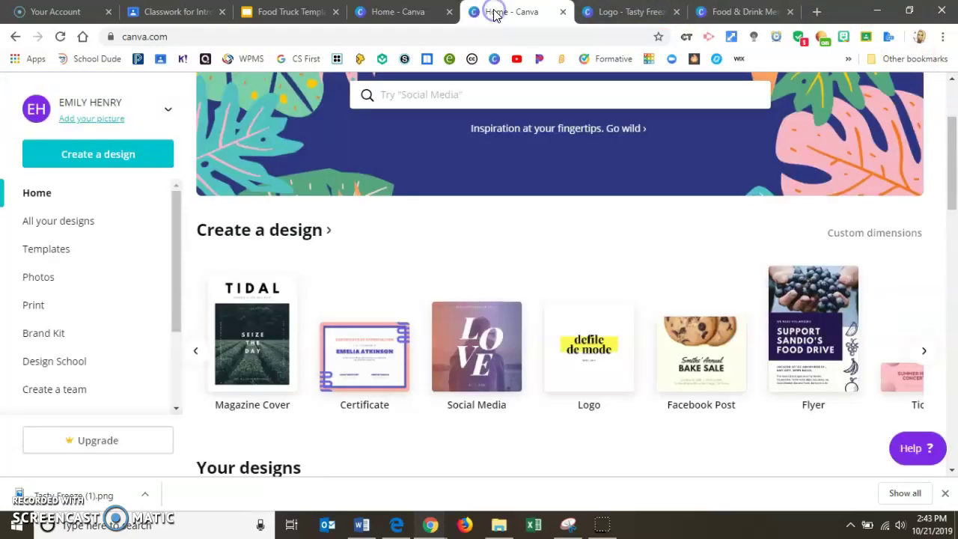
left_click(408, 15)
scroll(449, 337, "down", 4)
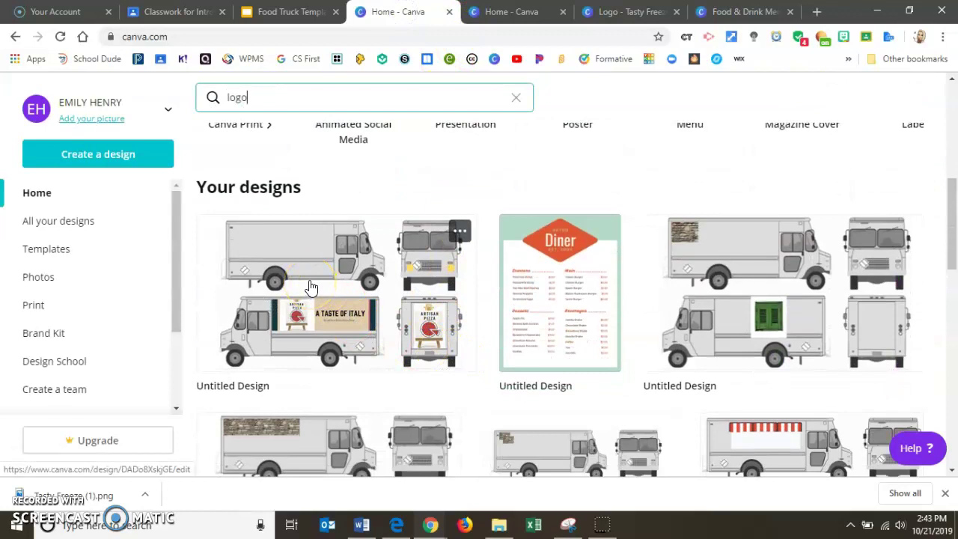
scroll(442, 344, "down", 1)
scroll(619, 367, "down", 2)
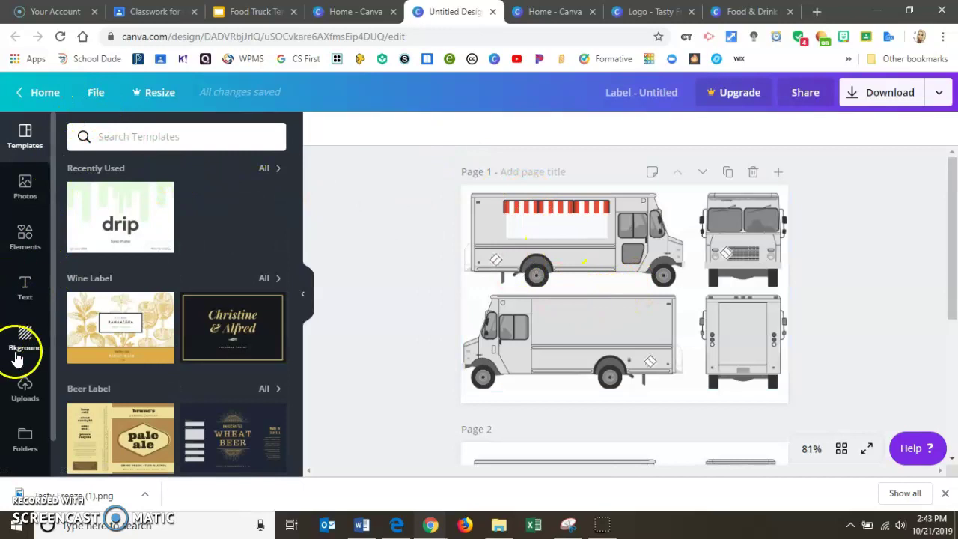
- Upload the Tasty Freeze logo and the Tasty Freeze (1) menu image from Downloads
left_click(24, 390)
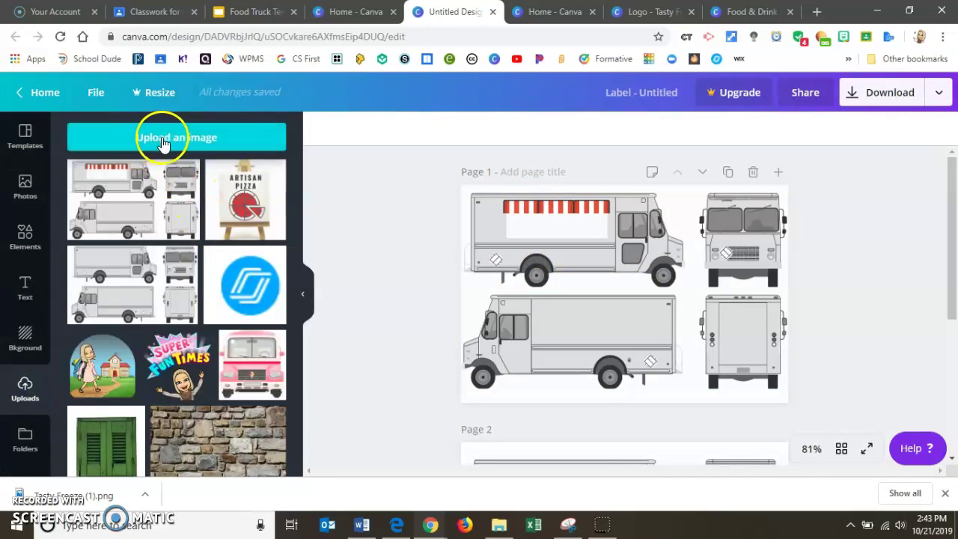
left_click(163, 141)
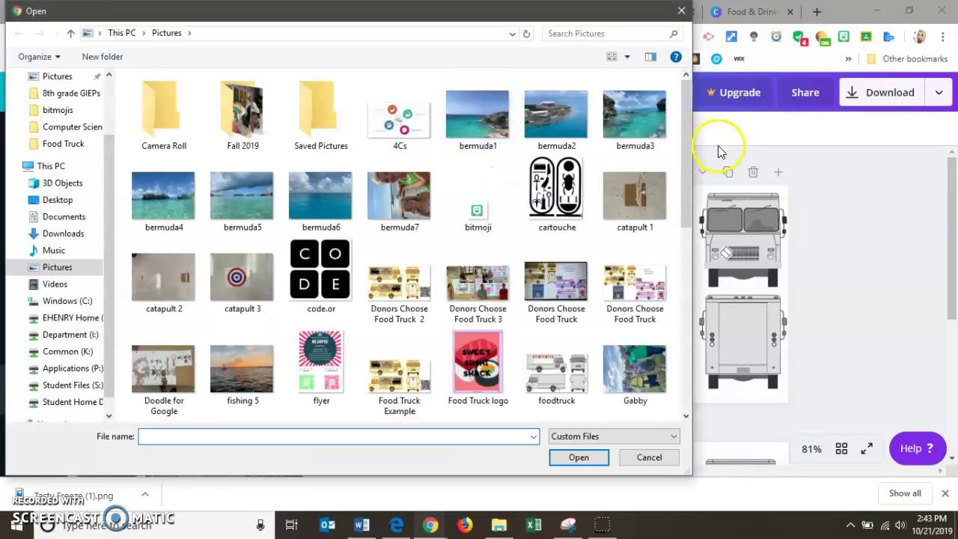
left_click_drag(689, 155, 677, 228)
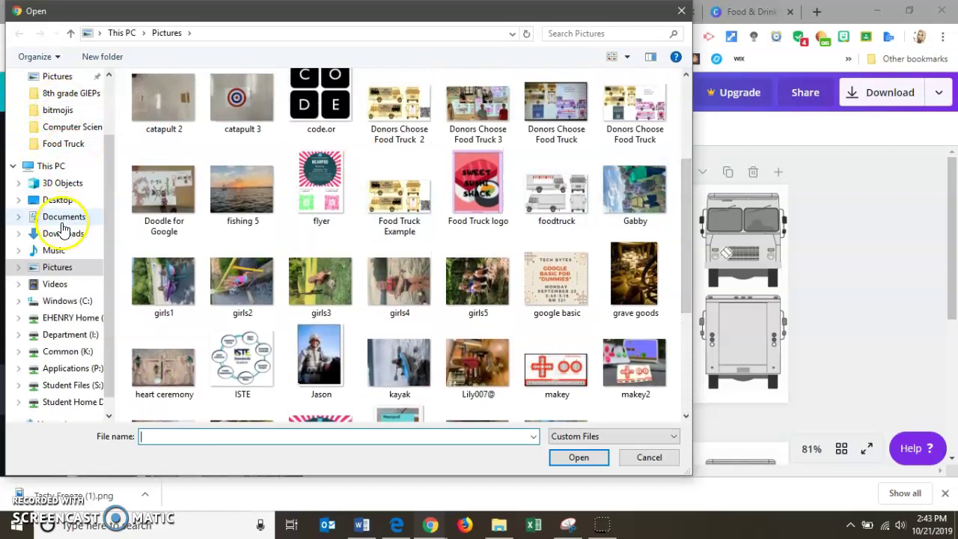
left_click(63, 233)
left_click(225, 193)
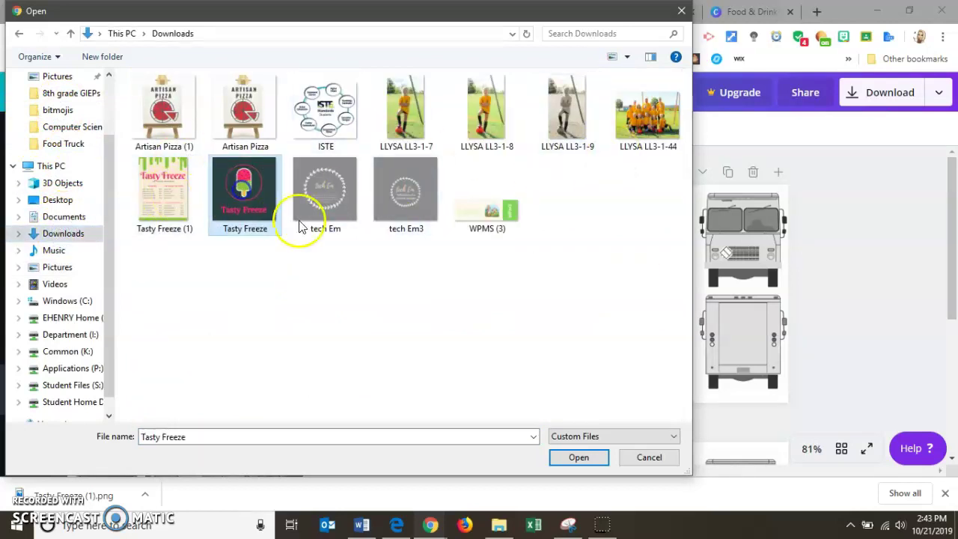
left_click(579, 457)
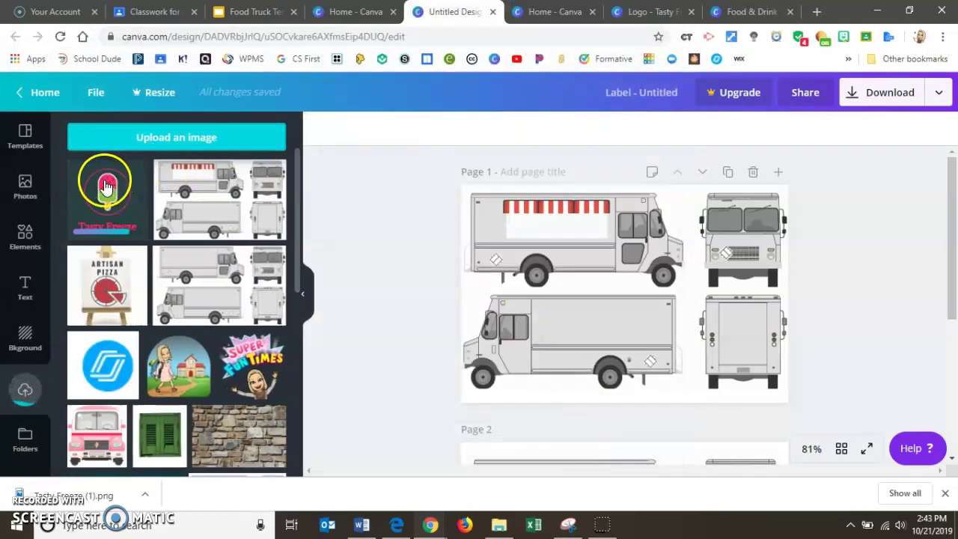
left_click(119, 138)
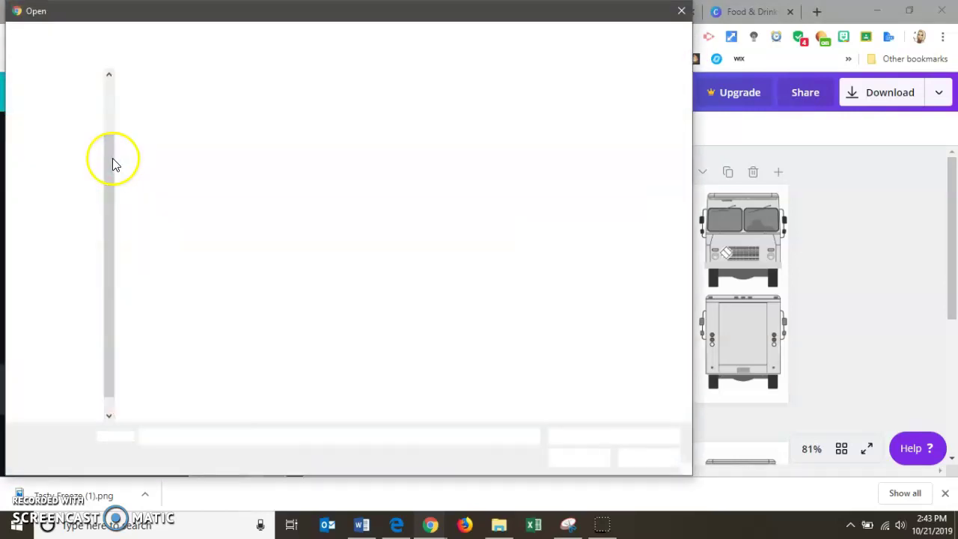
left_click(161, 187)
left_click(579, 457)
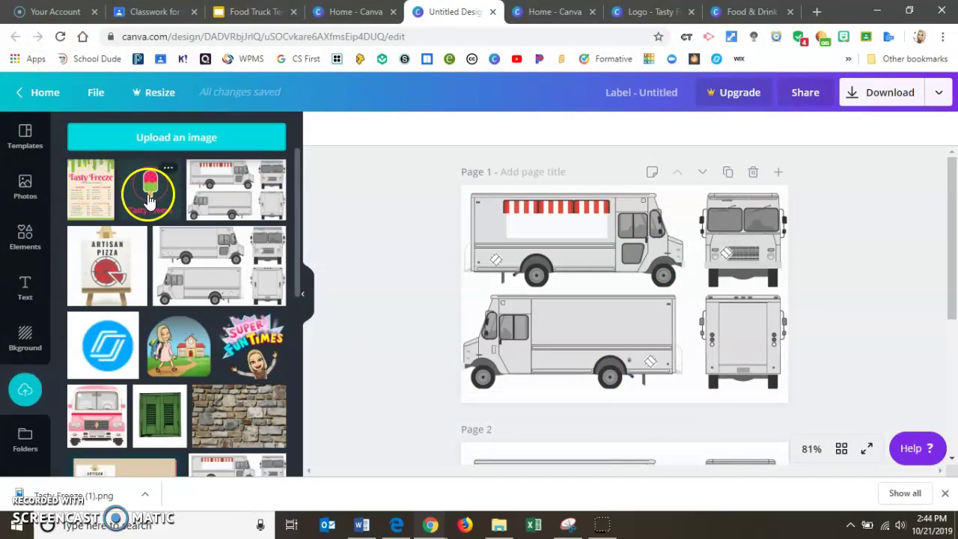
- Add the uploaded Tasty Freeze logo and shrink it onto the truck's rear panel
left_click(150, 199)
left_click_drag(611, 281, 690, 310)
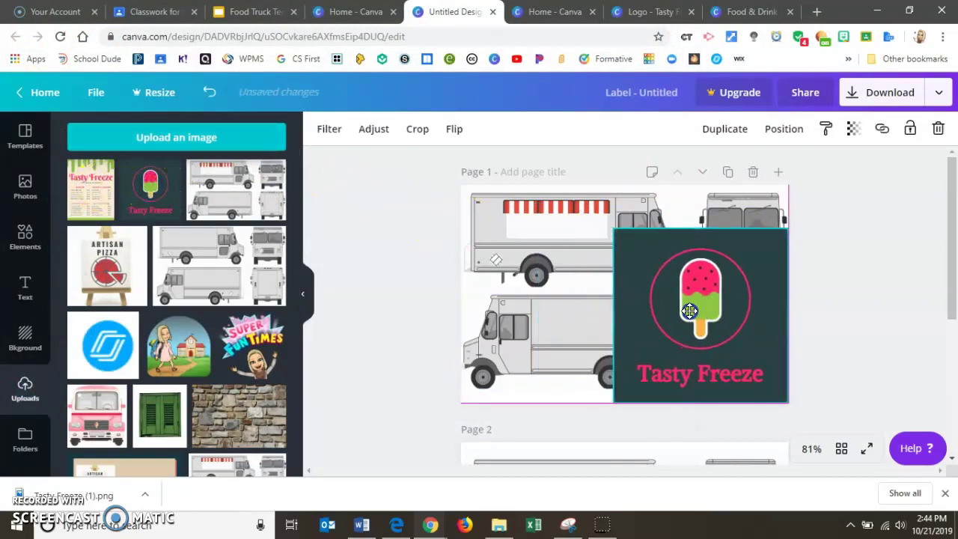
left_click(639, 392)
left_click_drag(629, 399, 709, 324)
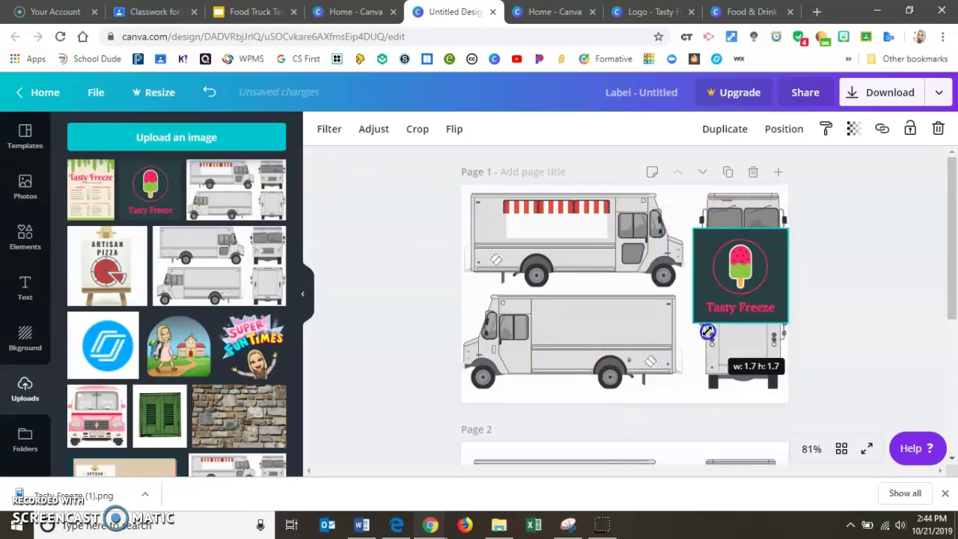
left_click_drag(723, 262, 740, 323)
left_click(788, 297)
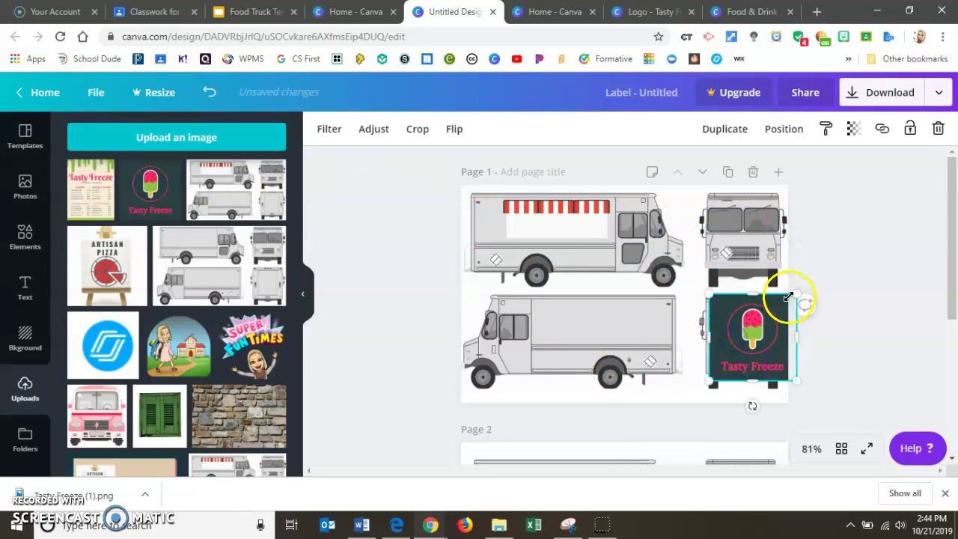
left_click_drag(793, 299, 739, 326)
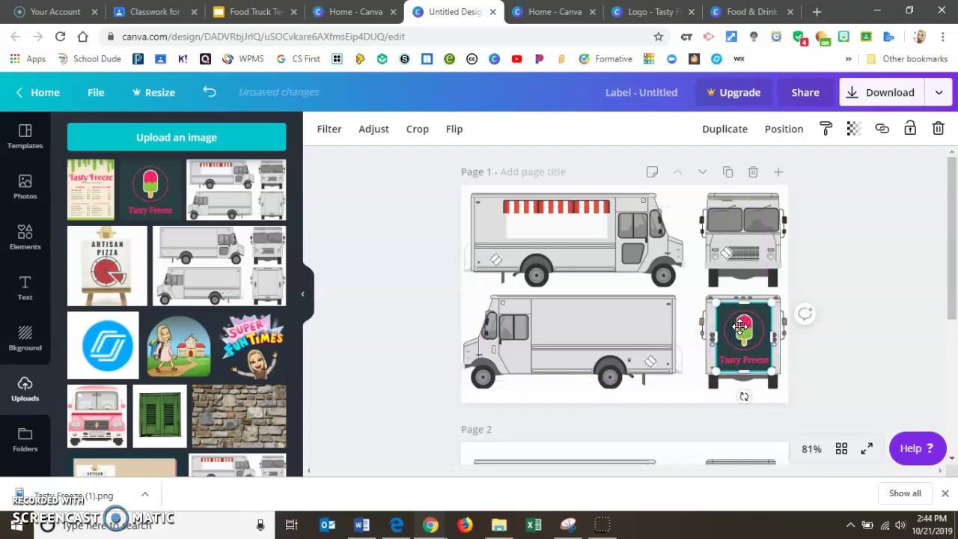
left_click(689, 334)
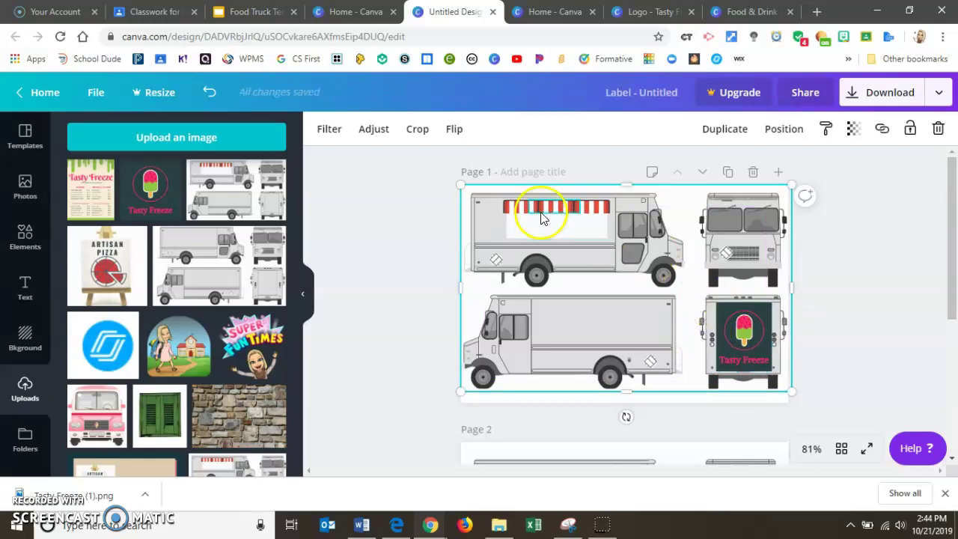
- Add the Tasty Freeze menu image, shrunk to fit the lower truck's side panel
left_click(89, 200)
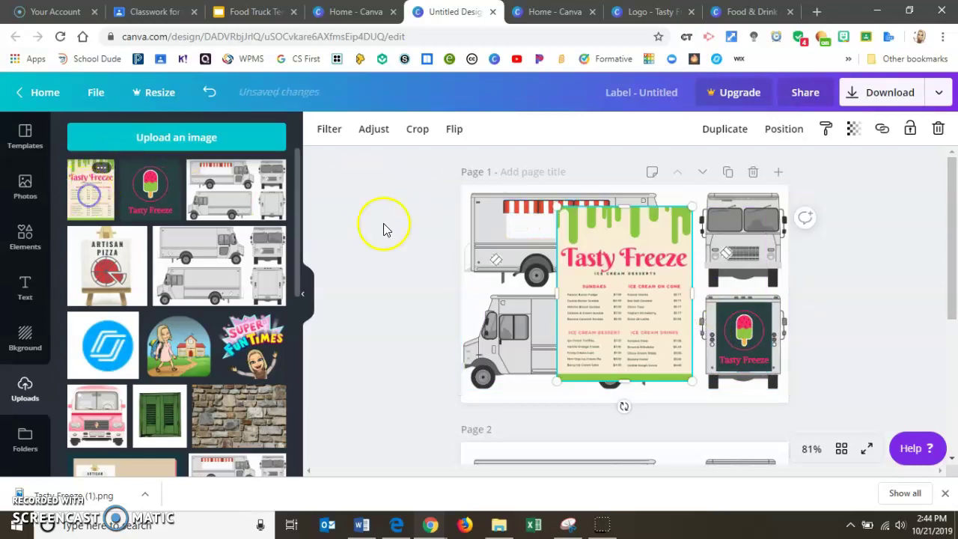
left_click_drag(688, 210, 682, 217)
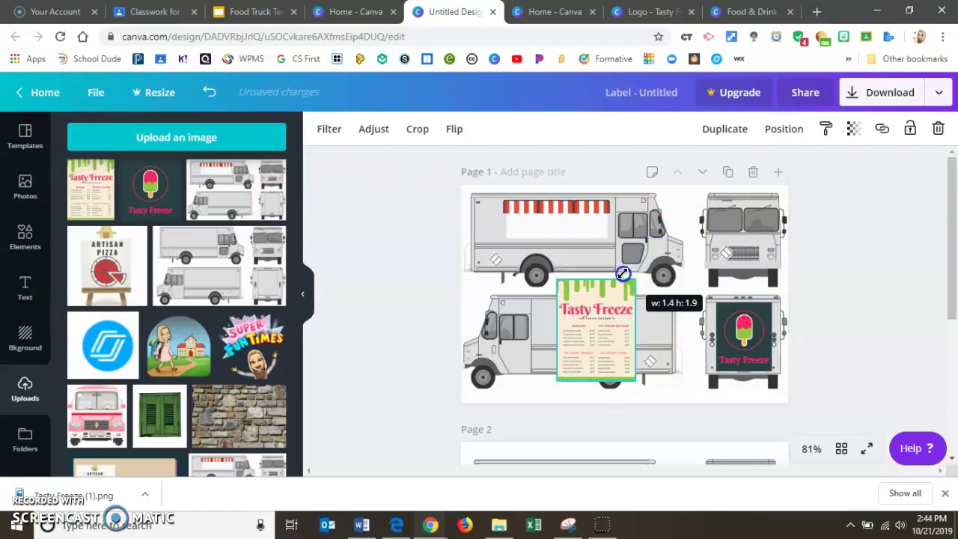
left_click_drag(623, 274, 594, 306)
left_click_drag(584, 352, 649, 331)
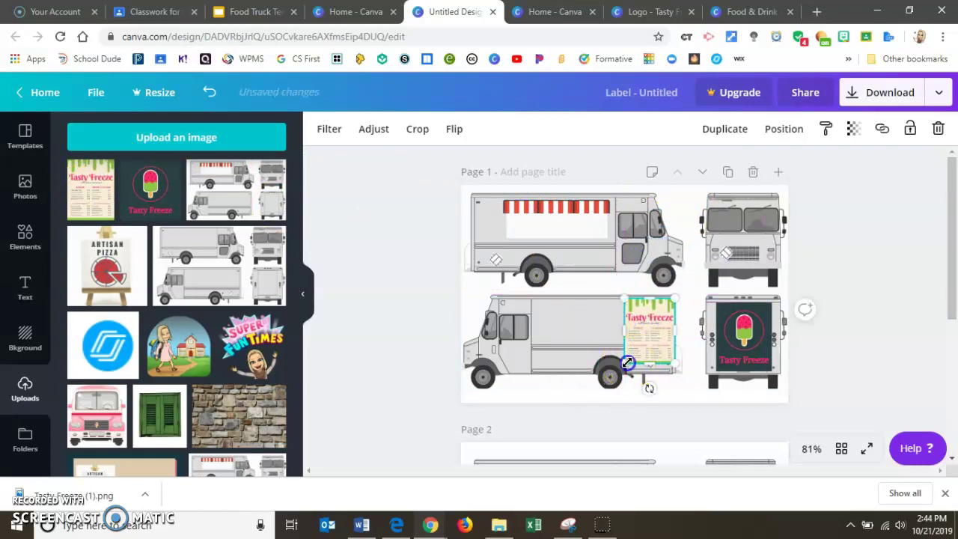
left_click_drag(628, 362, 636, 344)
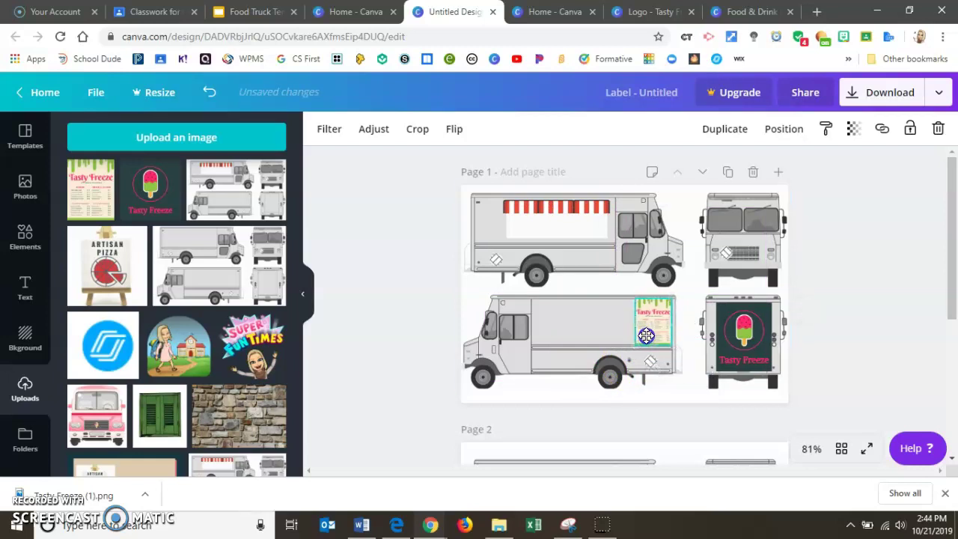
- Duplicate the menu image and move the copy onto the upper truck's side panel
left_click(646, 336)
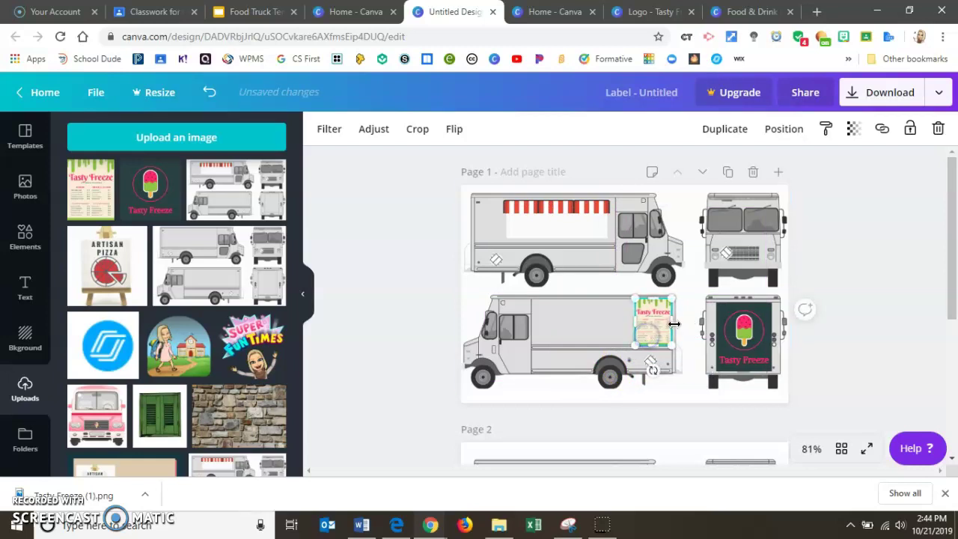
left_click(724, 129)
left_click_drag(657, 341, 495, 228)
left_click(581, 262)
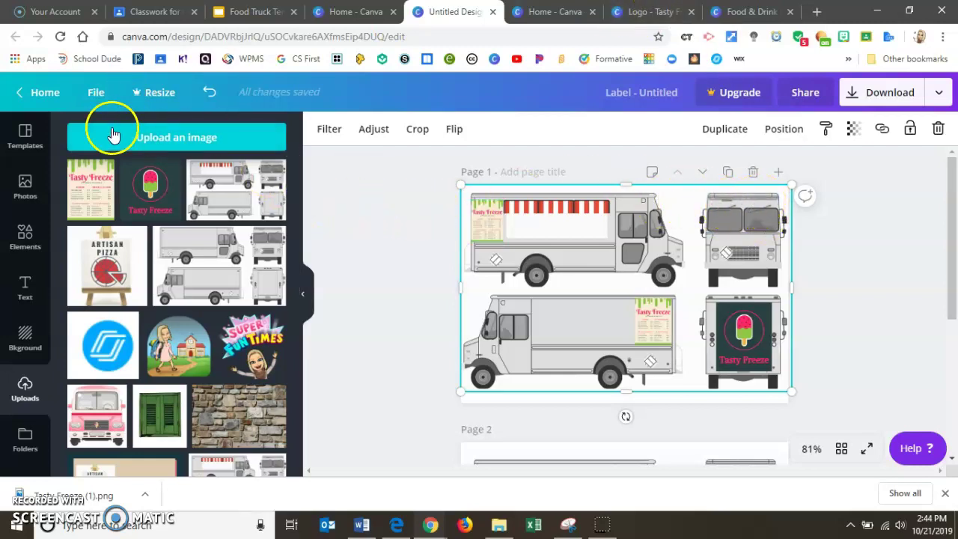
- Add a body text box and position it above the truck's front view
left_click(28, 286)
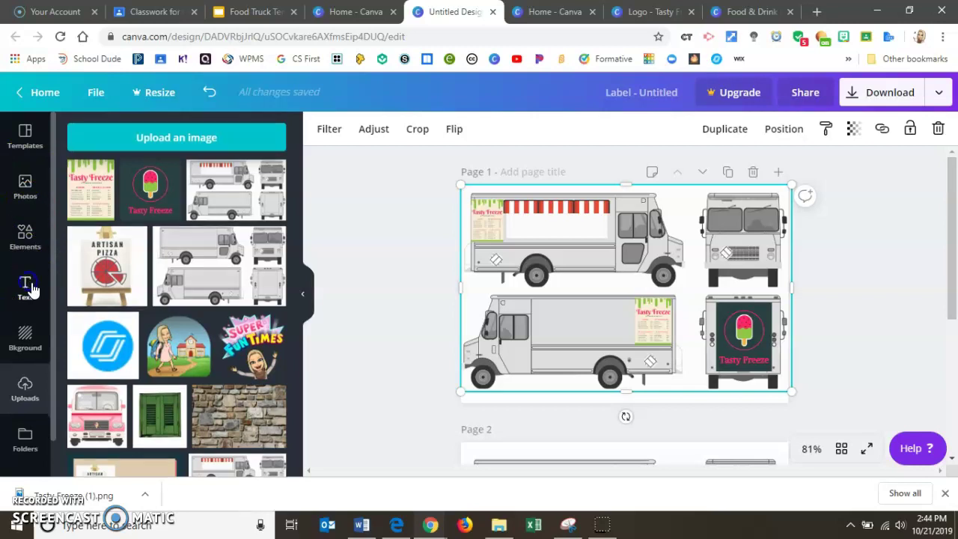
left_click(123, 253)
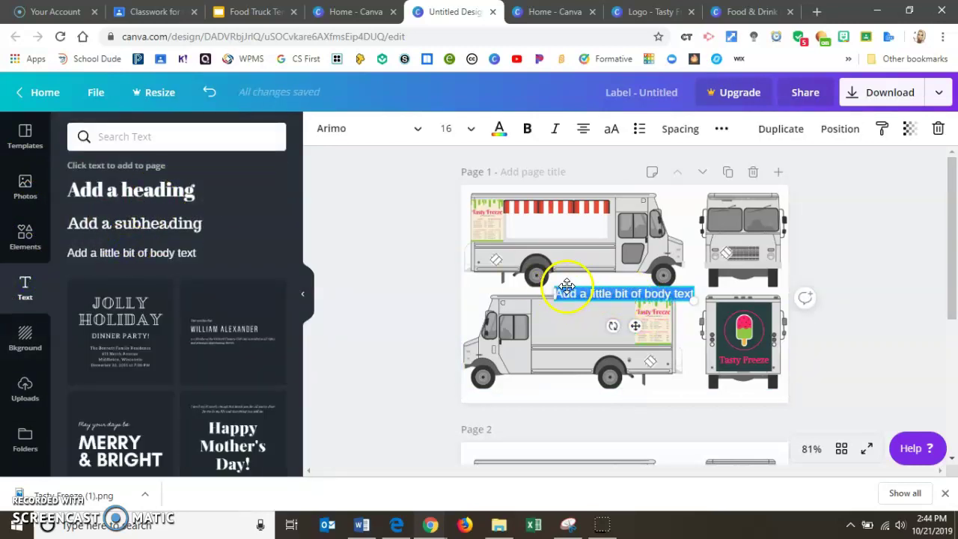
left_click_drag(567, 285, 691, 193)
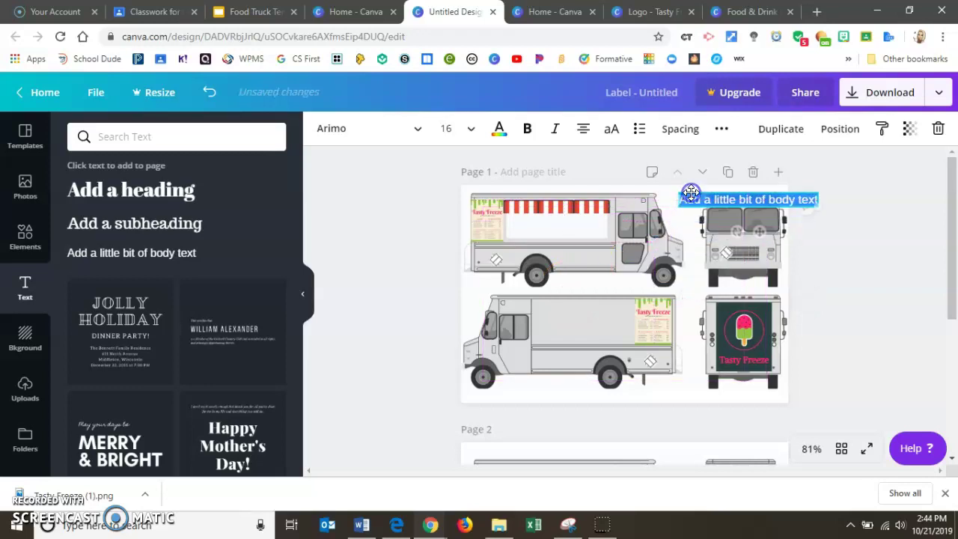
left_click(638, 18)
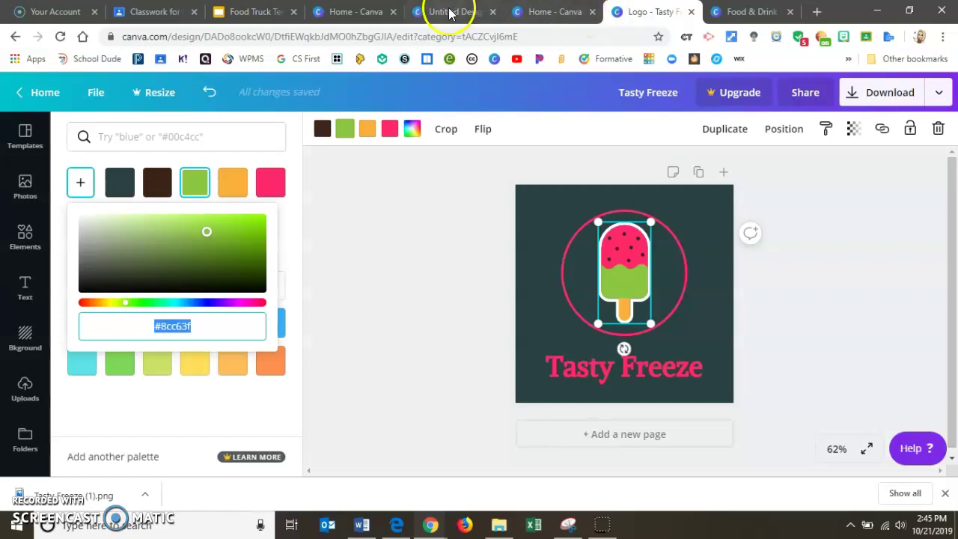
left_click(452, 11)
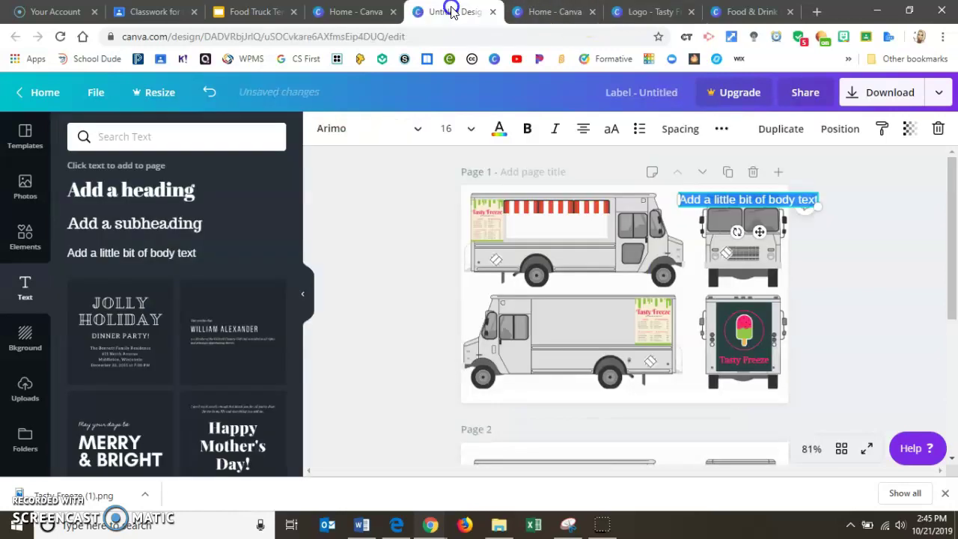
- Replace the placeholder with 'Tasty Freeze' and widen the box to one line
triple_click(746, 202)
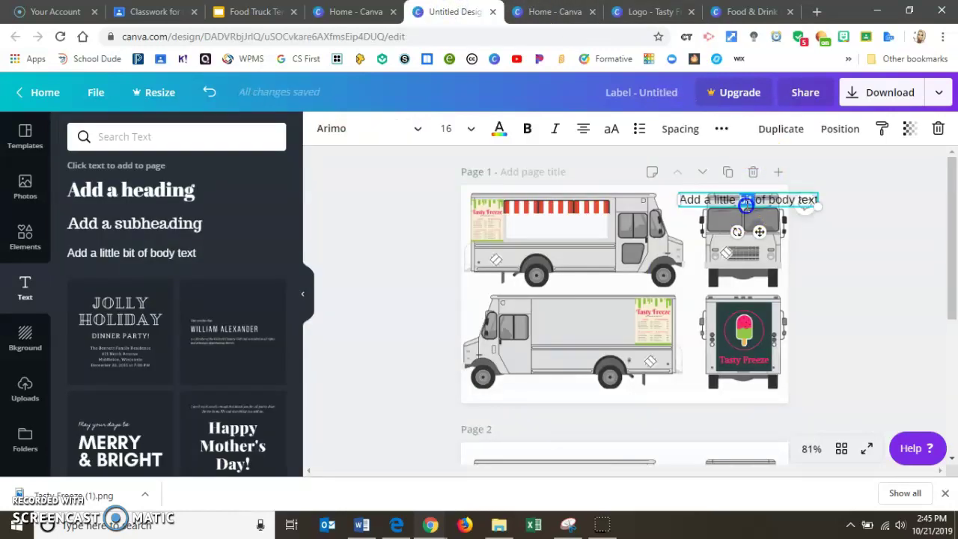
type("Tasty Freeze")
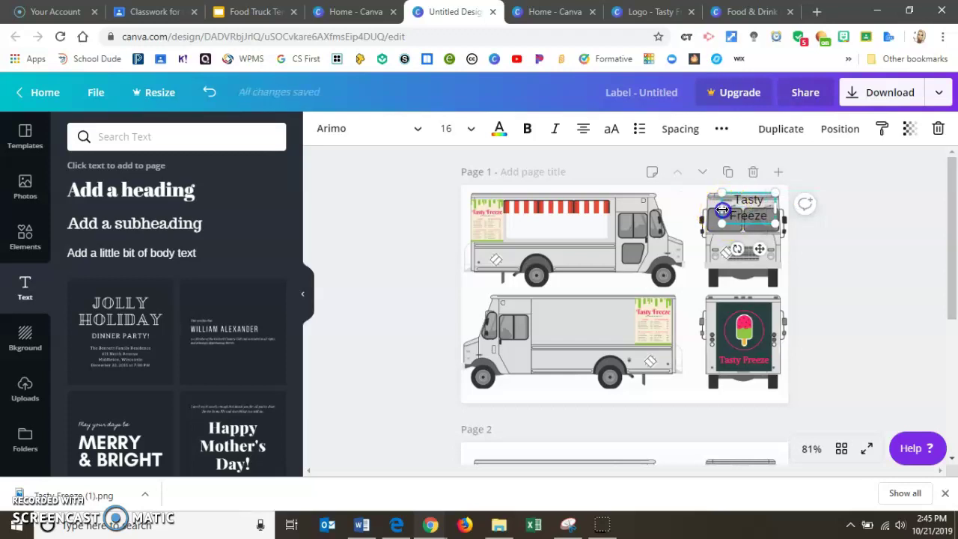
left_click_drag(722, 210, 702, 208)
left_click(741, 201)
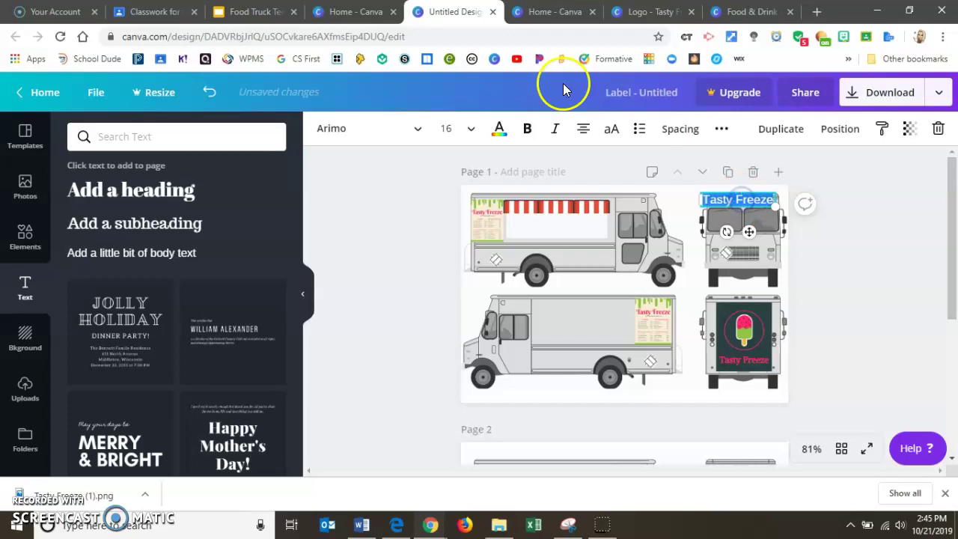
- Copy the logo's pink hex code #ff276a from its colour picker
left_click(498, 128)
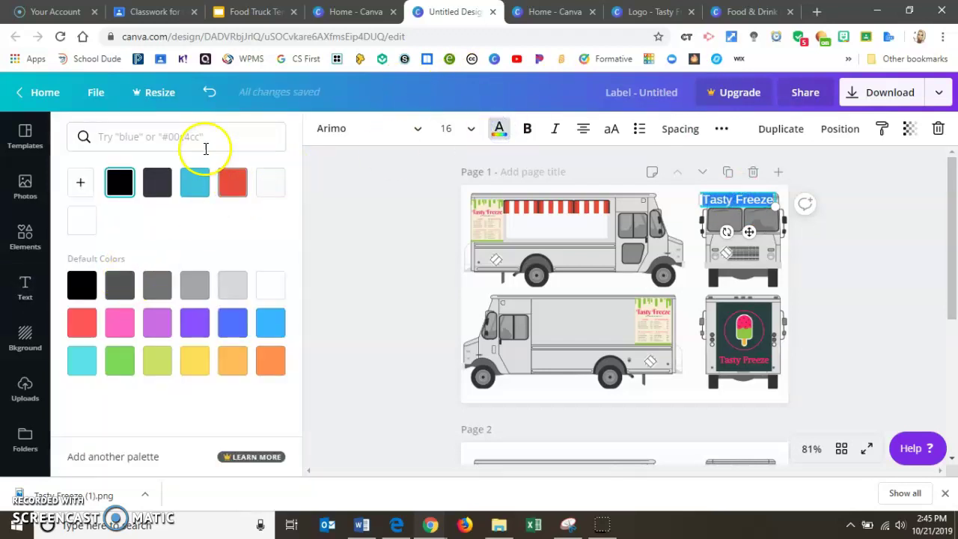
left_click(632, 11)
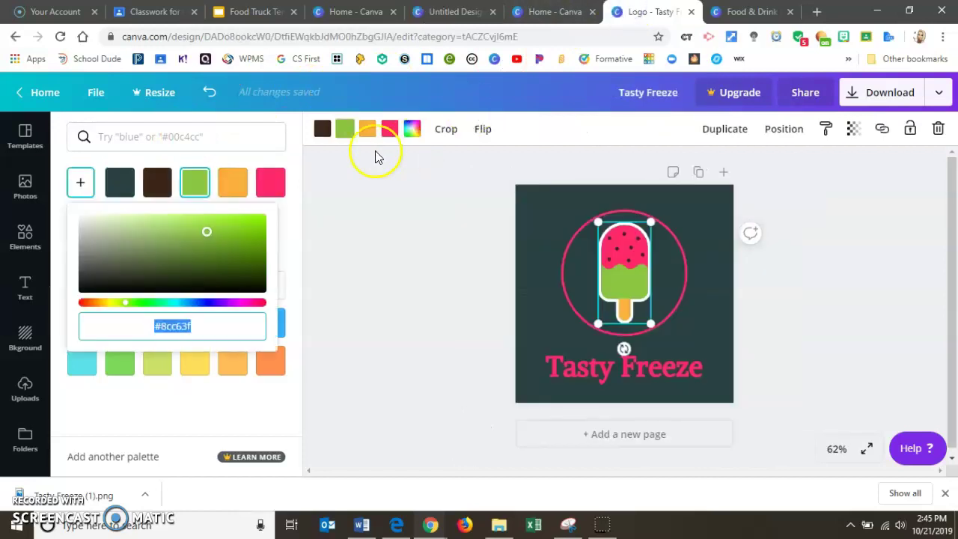
left_click(270, 182)
left_click(81, 182)
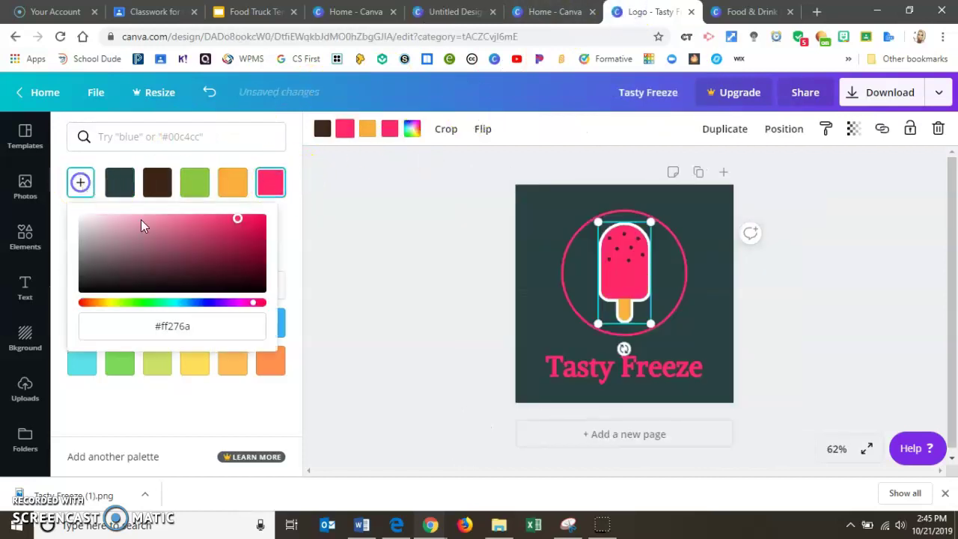
left_click(189, 327)
left_click_drag(191, 327, 146, 327)
right_click(160, 327)
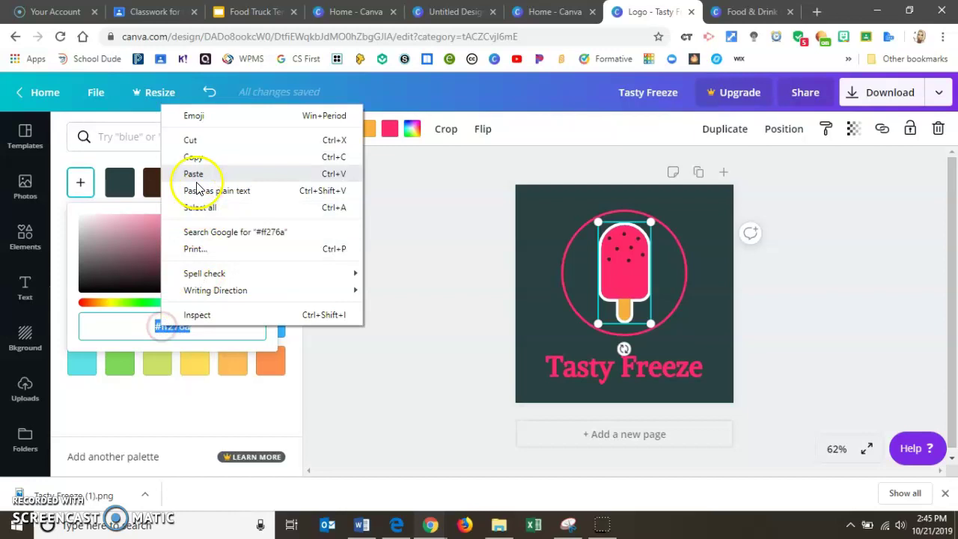
left_click(194, 158)
- Paste #ff276a into the text colour search and apply it to the truck's Tasty Freeze label
left_click(533, 14)
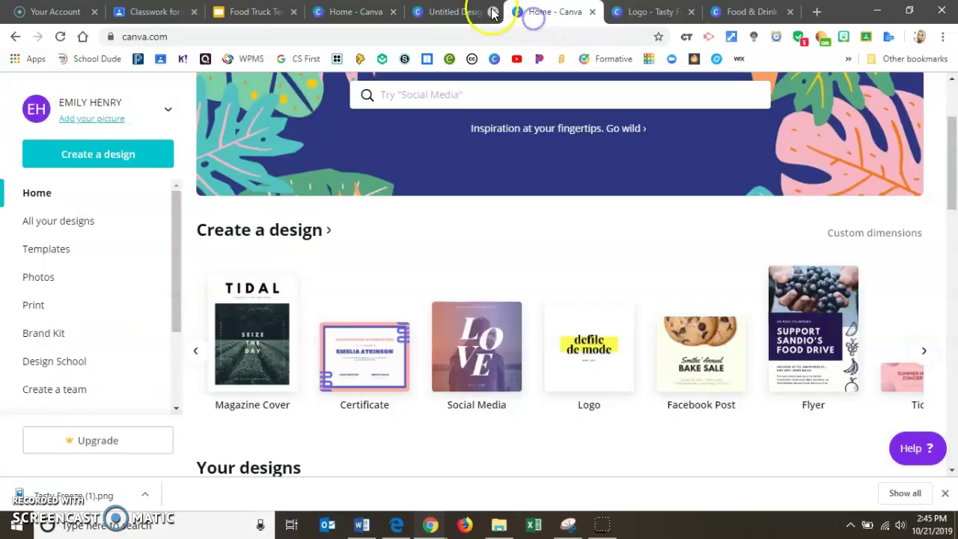
left_click(464, 12)
right_click(186, 133)
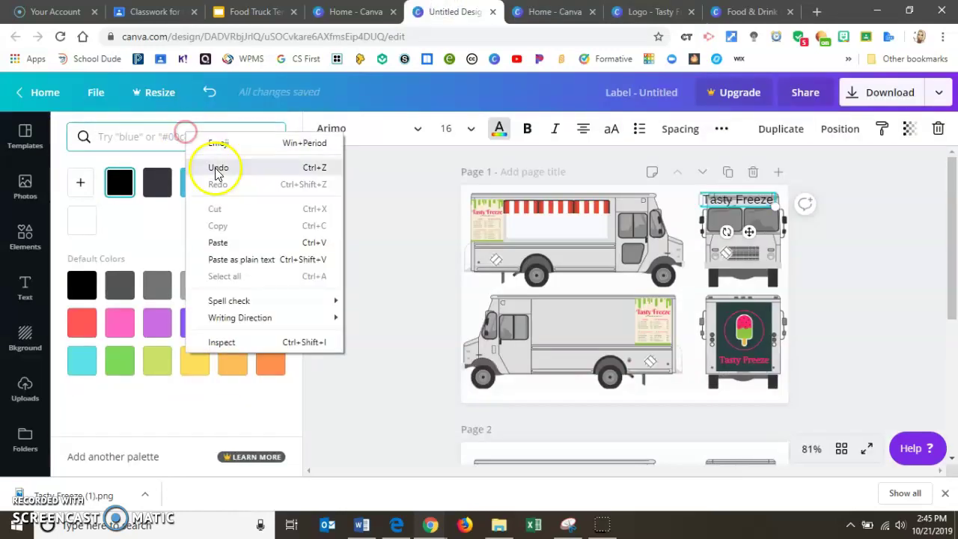
left_click(217, 242)
left_click(80, 201)
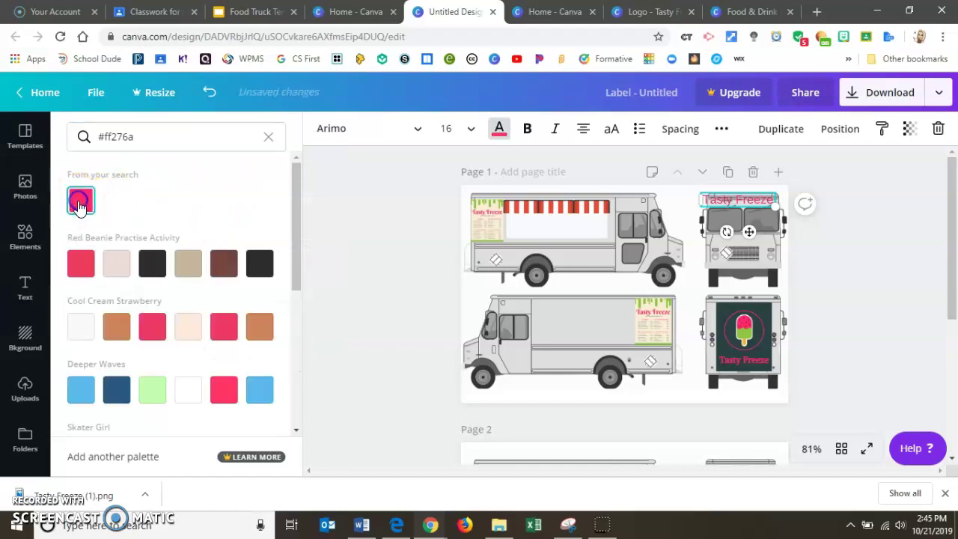
- Check which font the logo's Tasty Freeze text uses
left_click(671, 16)
left_click(567, 375)
double_click(569, 372)
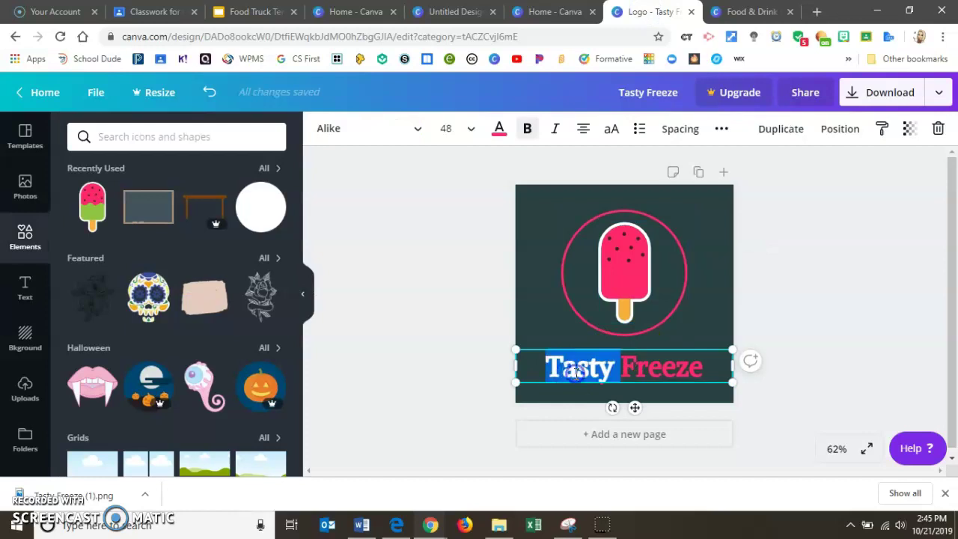
left_click(363, 13)
- Set the truck-front Tasty Freeze label to the Alike font and narrow its text box slightly
left_click(440, 12)
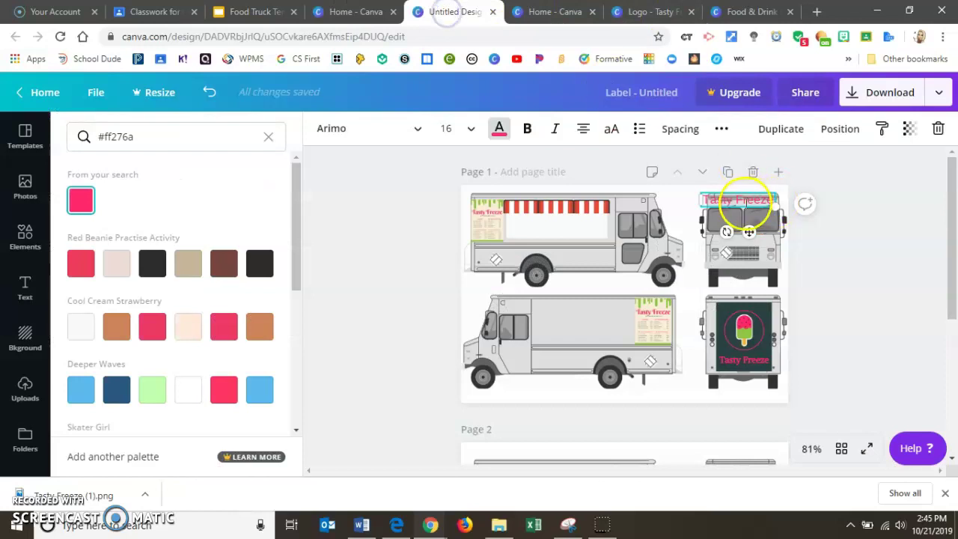
left_click(396, 129)
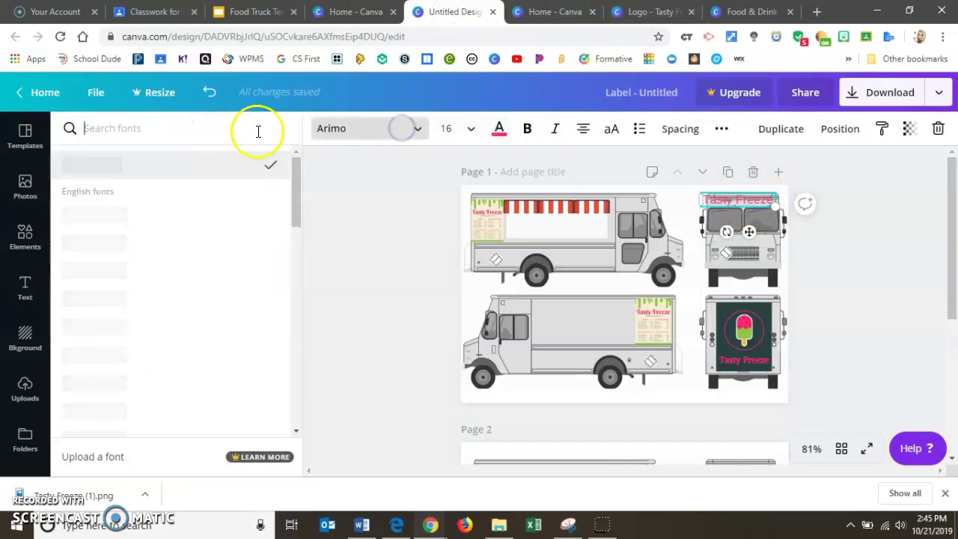
type("alike")
left_click(162, 128)
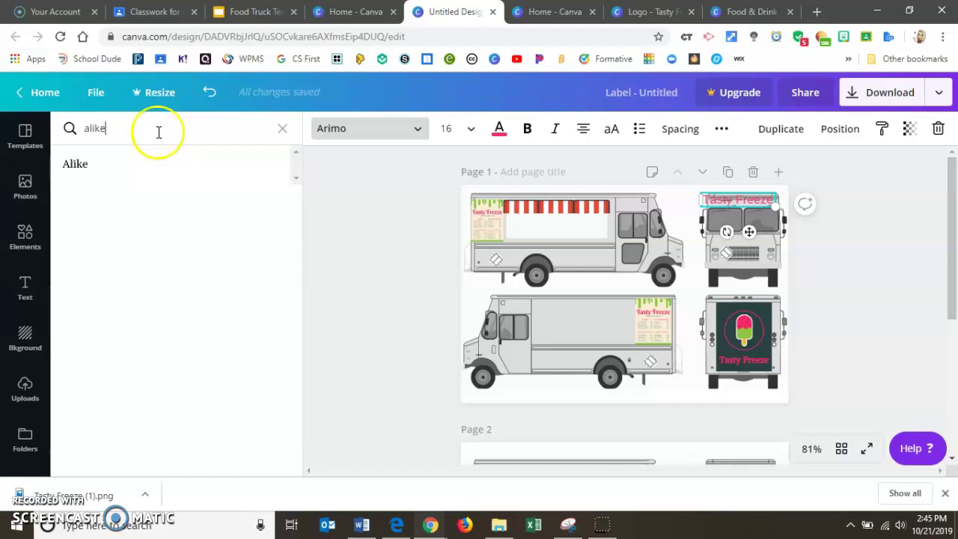
left_click(135, 174)
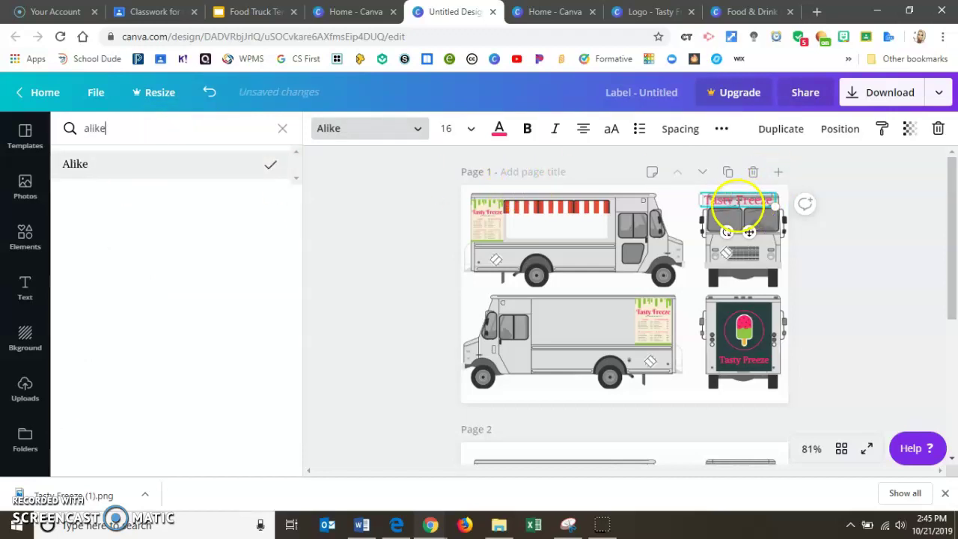
left_click_drag(705, 198, 706, 199)
left_click(752, 198)
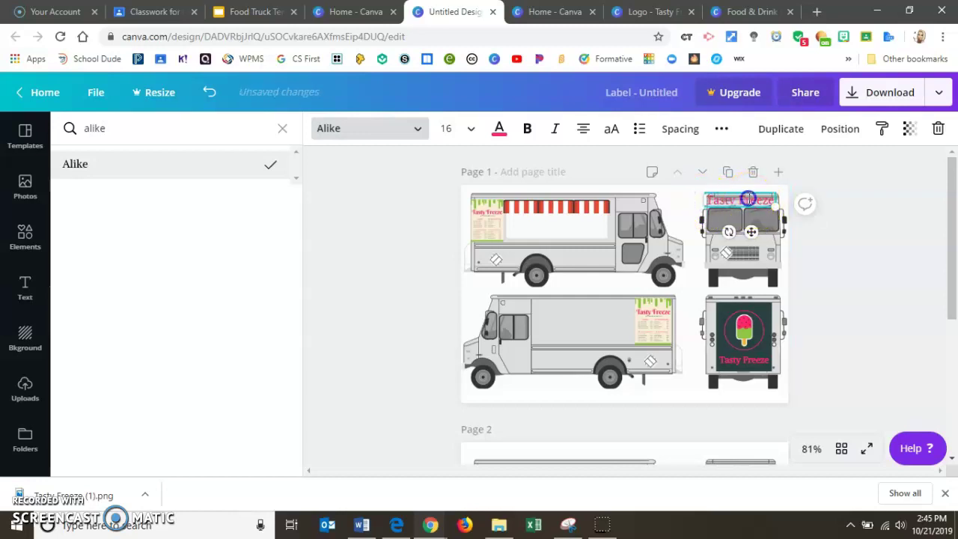
- Change the Food & Drink menu flyer's Tasty Freeze title from Berkshire Swash to Alike
left_click(728, 9)
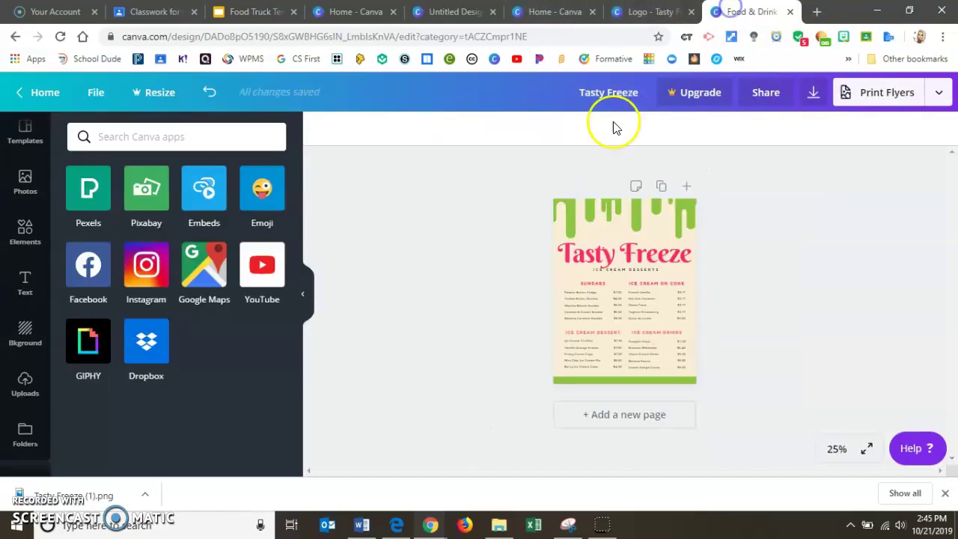
left_click(642, 10)
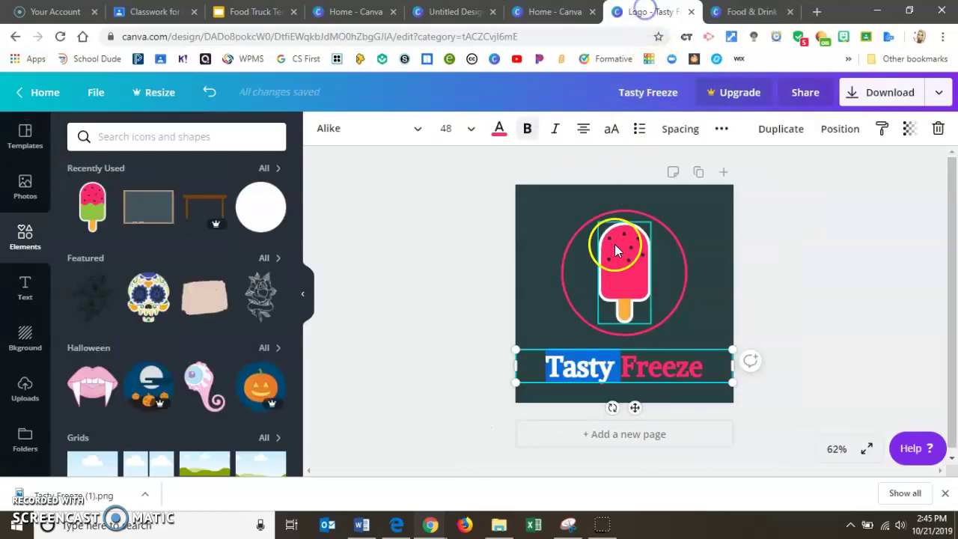
left_click(738, 11)
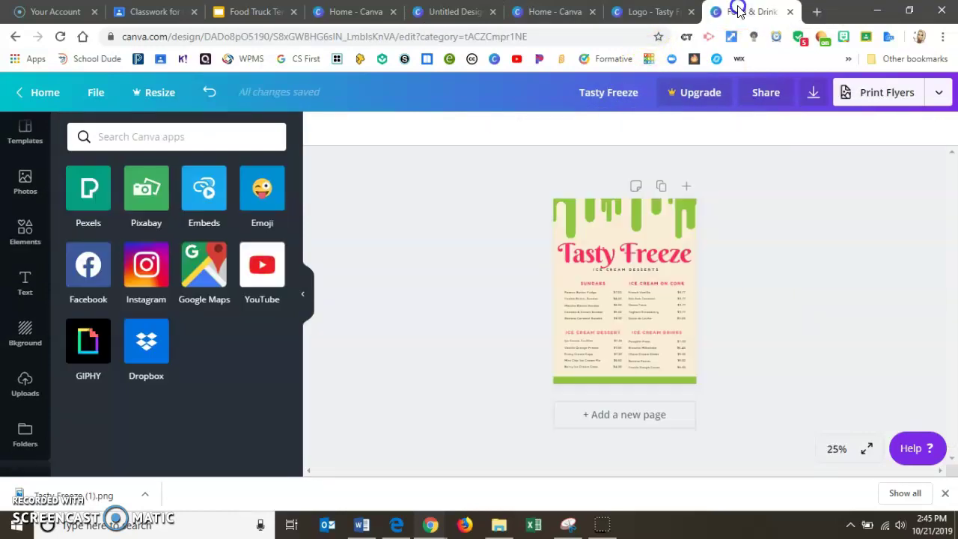
double_click(607, 250)
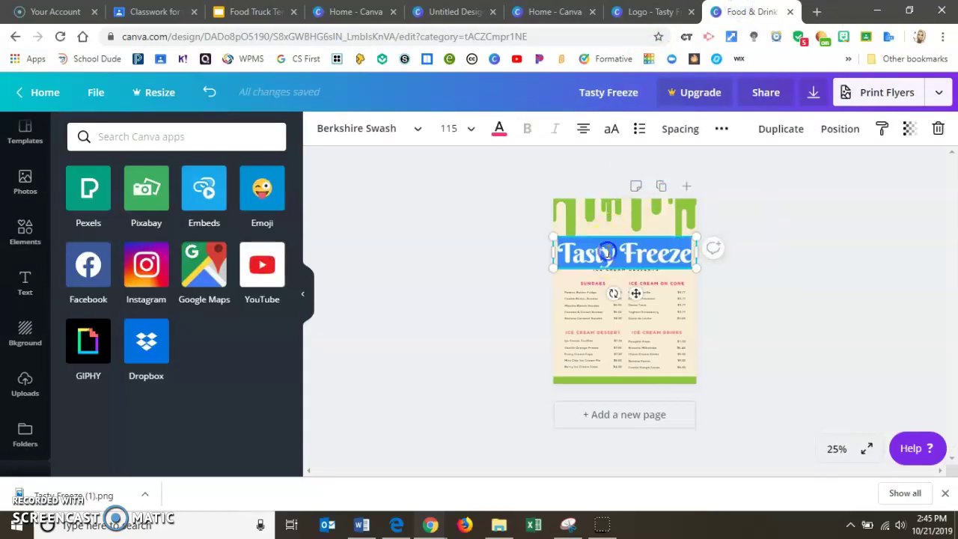
left_click(353, 131)
left_click(135, 128)
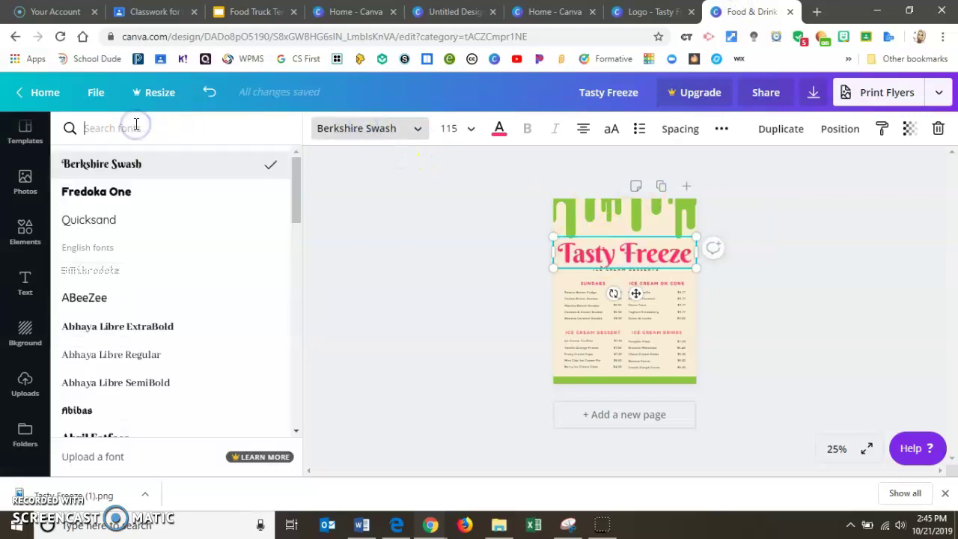
type("alike")
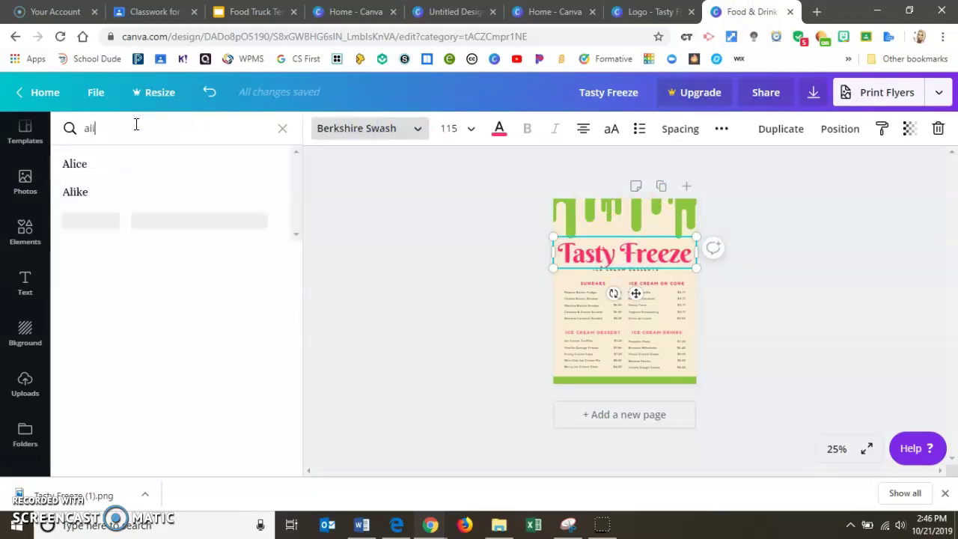
left_click(95, 165)
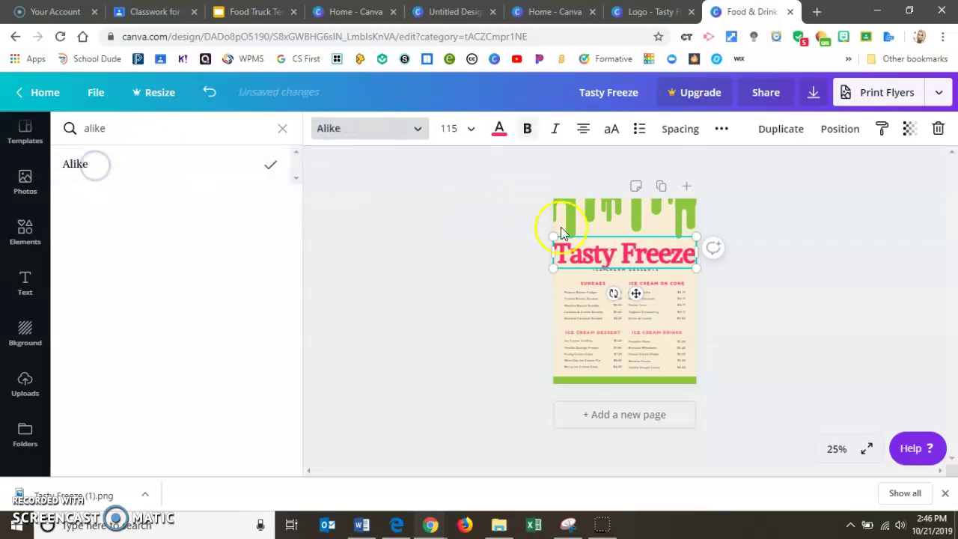
- Deselect the title to review it, then go back to the food truck design
left_click(741, 277)
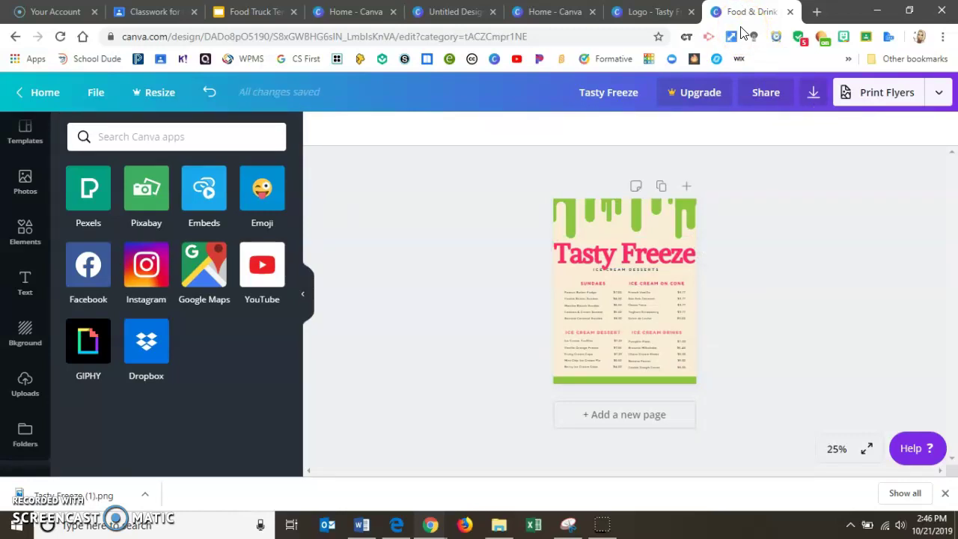
left_click(952, 119)
left_click(541, 12)
left_click(648, 12)
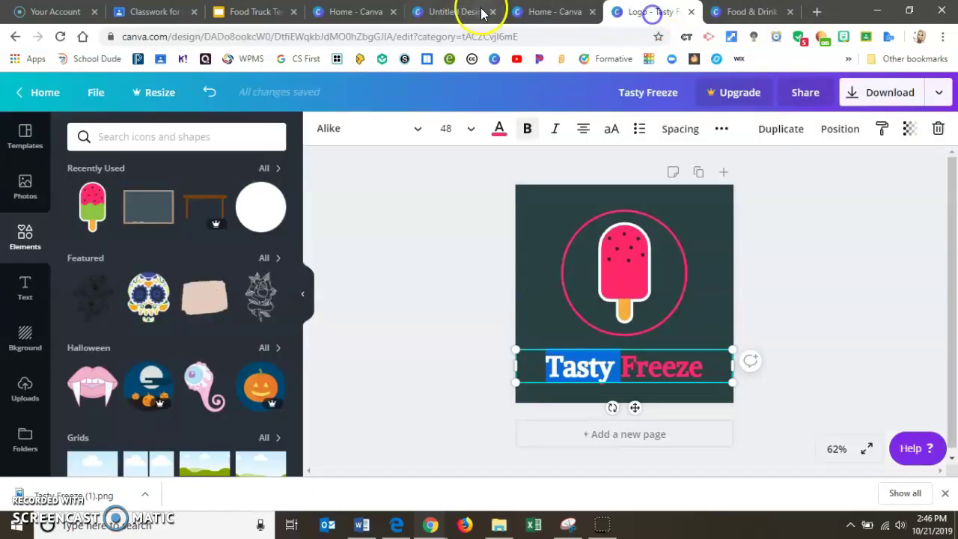
left_click(449, 12)
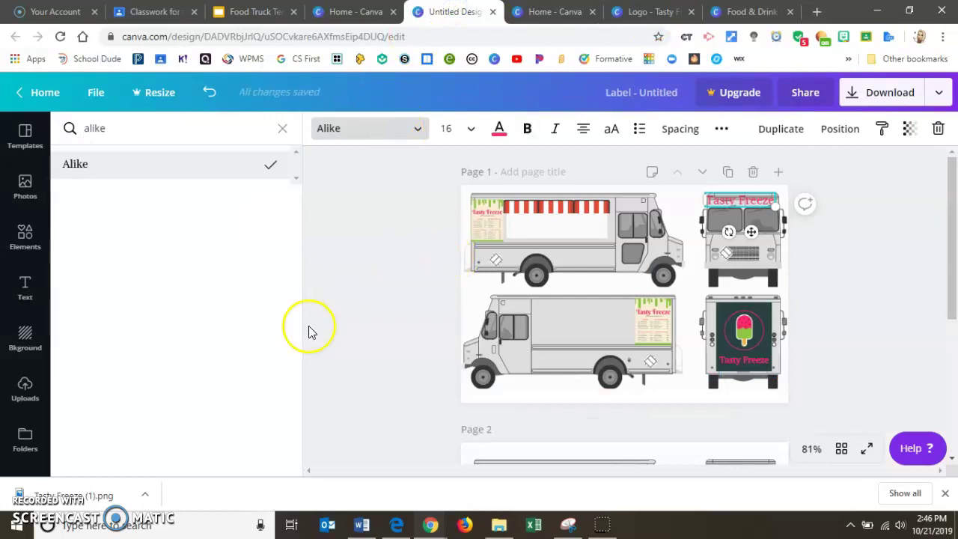